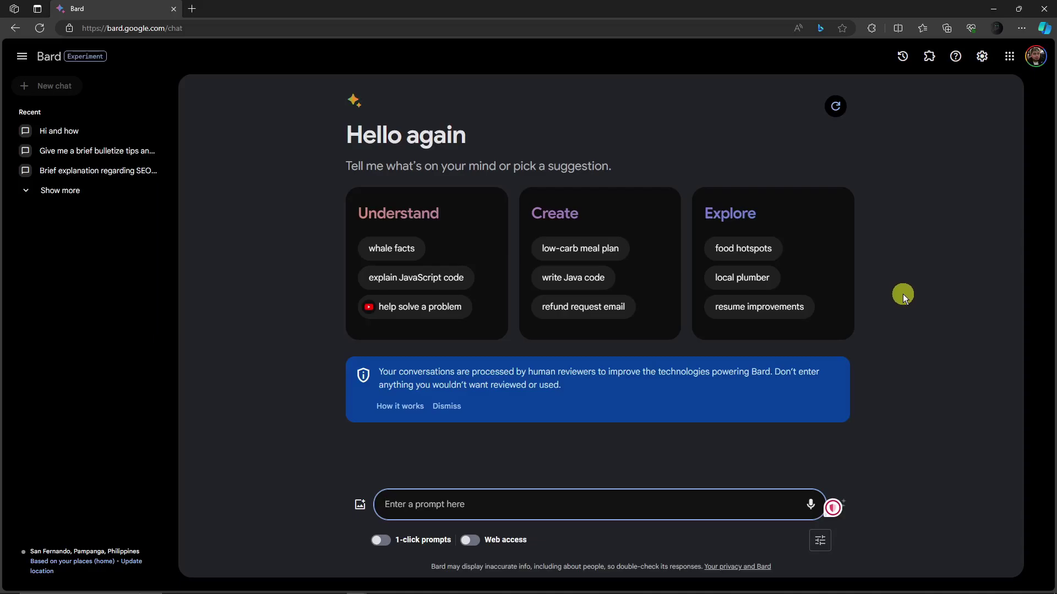
- Open Bard's updates from Help and highlight the 2023.11.21 heading about YouTube videos
{"action": "left_click", "coordinate": [956, 56]}
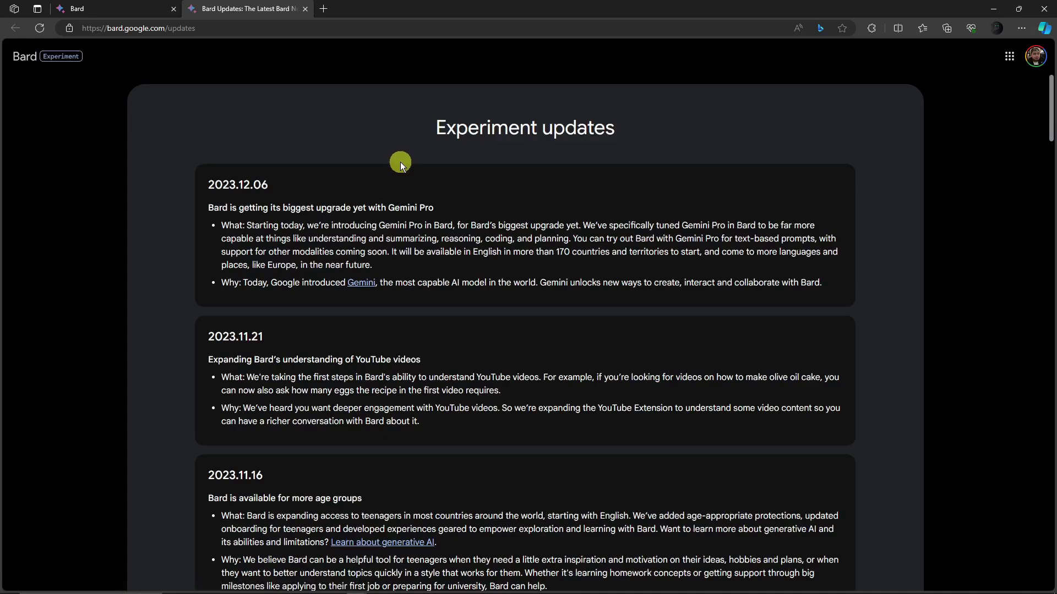
{"action": "scroll", "coordinate": [401, 162], "scroll_direction": "down", "scroll_amount": 3}
{"action": "scroll", "coordinate": [400, 162], "scroll_direction": "up", "scroll_amount": 3}
{"action": "scroll", "coordinate": [400, 162], "scroll_direction": "down", "scroll_amount": 3}
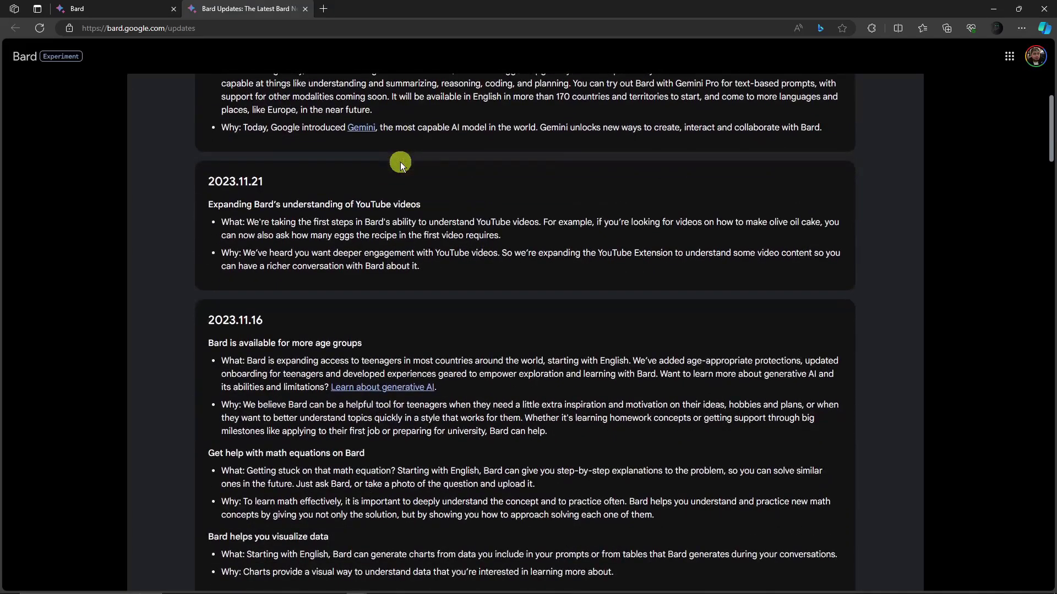
{"action": "scroll", "coordinate": [400, 162], "scroll_direction": "up", "scroll_amount": 3}
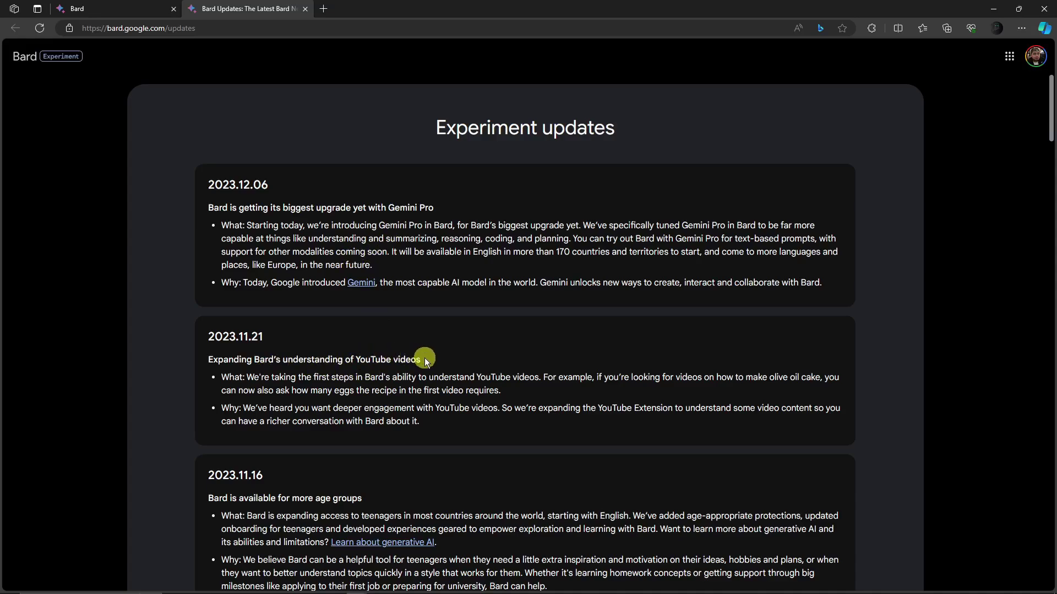
{"action": "left_click_drag", "start_coordinate": [356, 359], "coordinate": [427, 361]}
{"action": "left_click_drag", "start_coordinate": [208, 359], "coordinate": [418, 356]}
- Browse the Extensions page to confirm the YouTube extension is enabled
{"action": "left_click", "coordinate": [377, 359]}
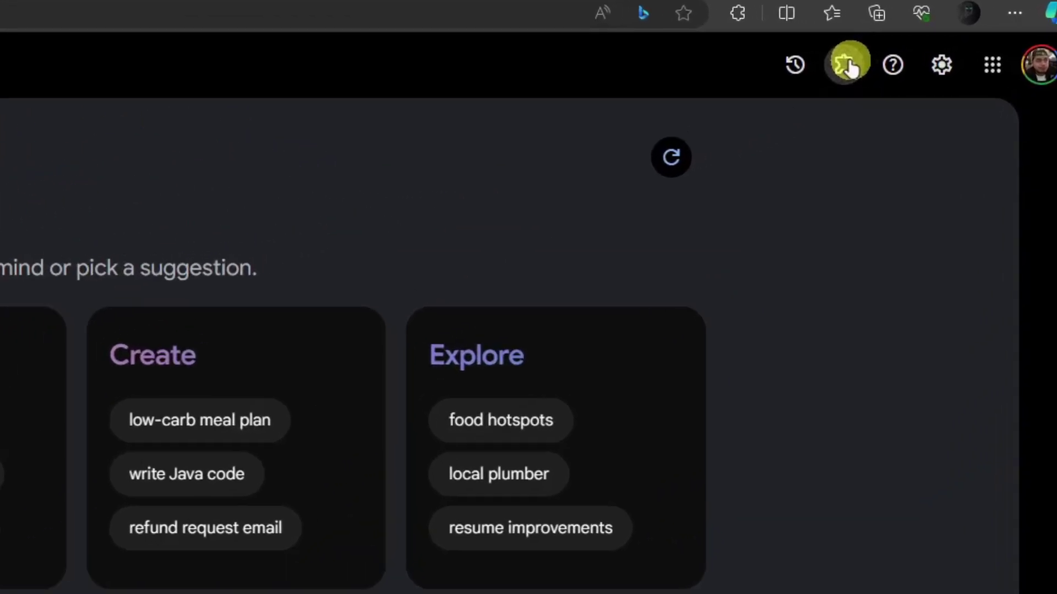
{"action": "left_click", "coordinate": [932, 57]}
{"action": "scroll", "coordinate": [641, 233], "scroll_direction": "down", "scroll_amount": 5}
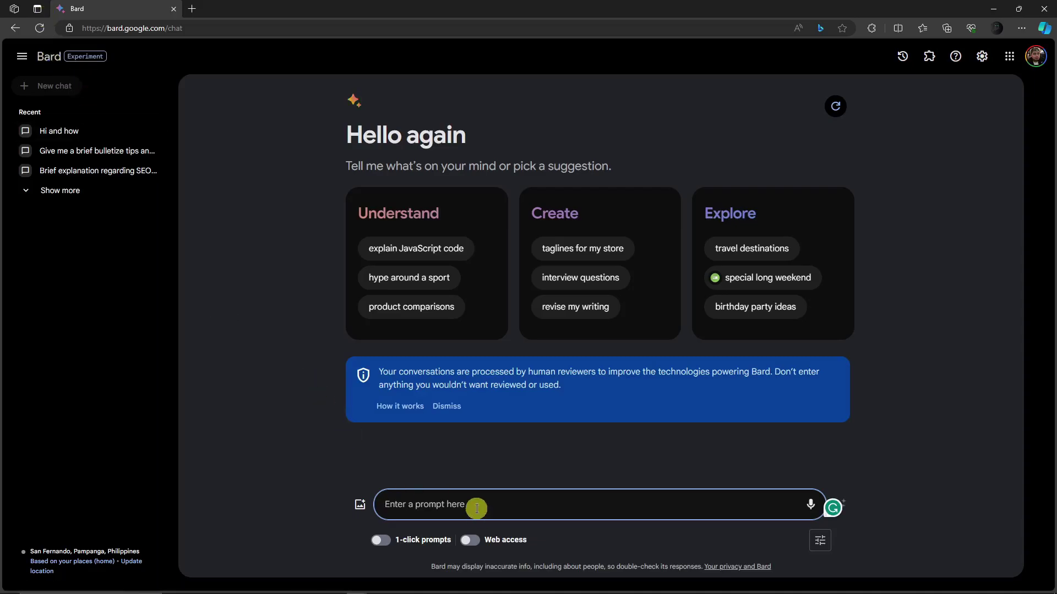
- Ask 'Give me a recipe for a pecan pie. Show me a video.' and review the five videos returned
{"action": "type", "text": "Give me a recipe for a pecan pie. Show me a video."}
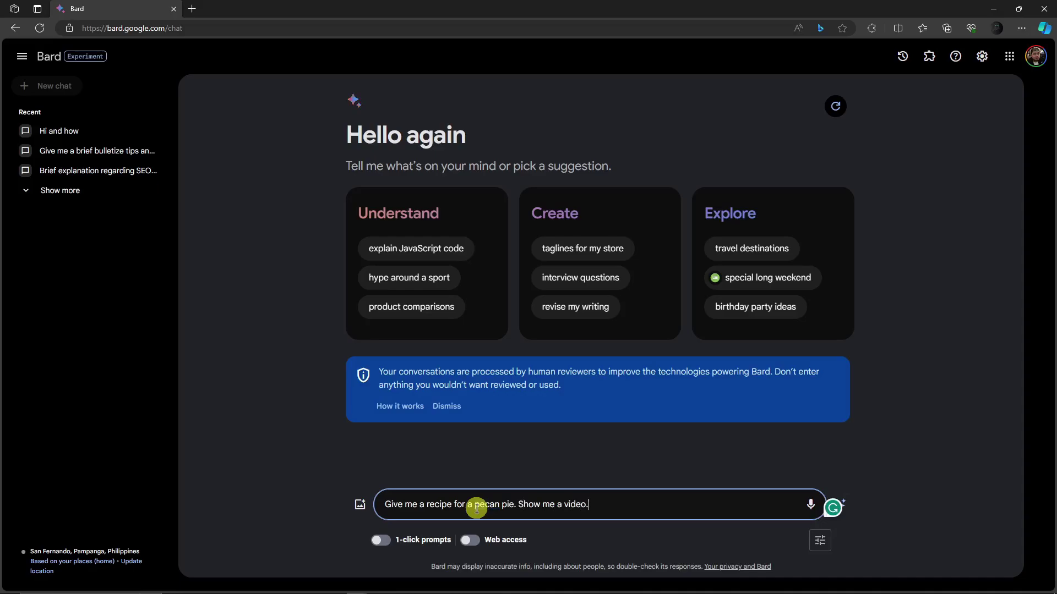
{"action": "key", "text": "Return"}
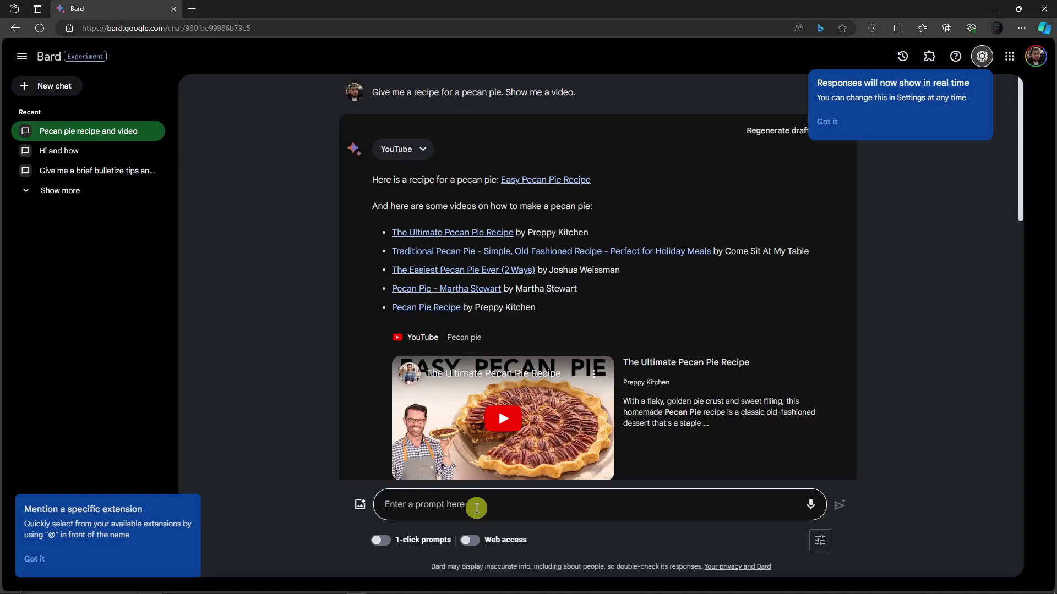
{"action": "scroll", "coordinate": [498, 339], "scroll_direction": "down", "scroll_amount": 10}
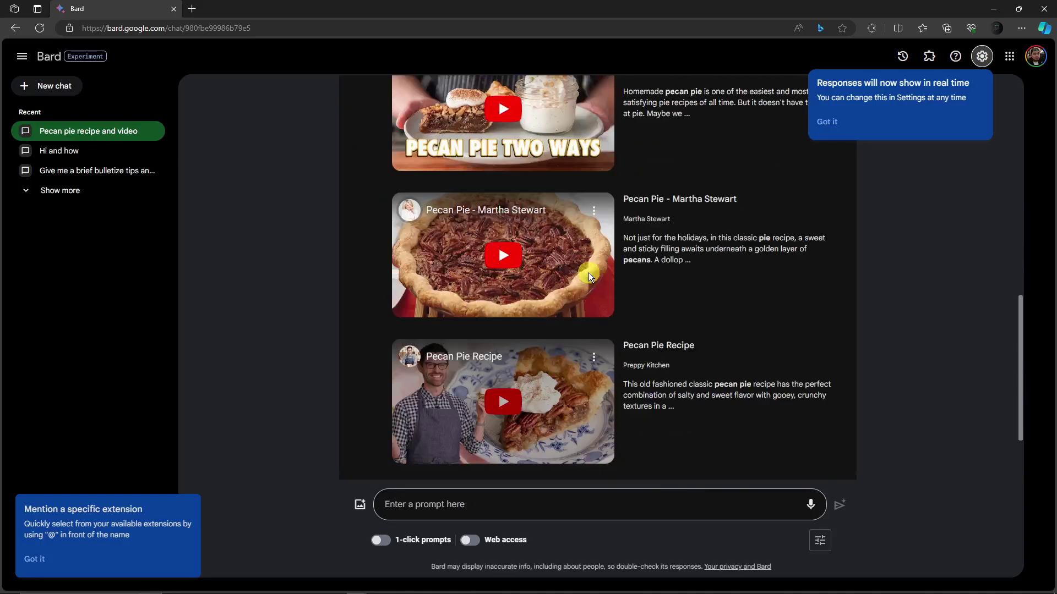
{"action": "scroll", "coordinate": [592, 268], "scroll_direction": "up", "scroll_amount": 7}
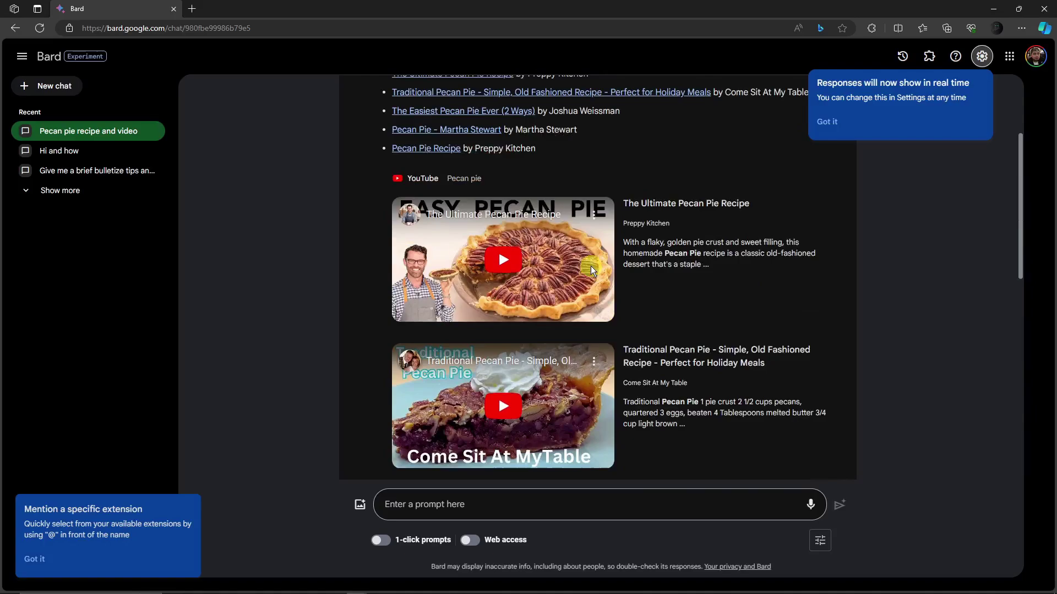
{"action": "scroll", "coordinate": [591, 268], "scroll_direction": "down", "scroll_amount": 4}
{"action": "scroll", "coordinate": [591, 269], "scroll_direction": "down", "scroll_amount": 5}
{"action": "scroll", "coordinate": [591, 268], "scroll_direction": "up", "scroll_amount": 8}
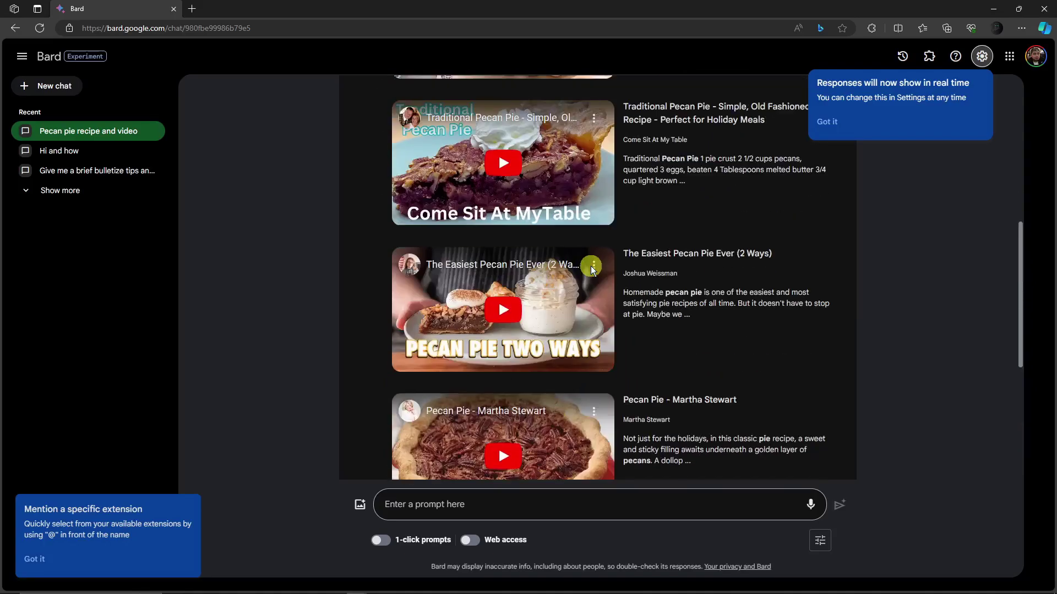
{"action": "scroll", "coordinate": [592, 268], "scroll_direction": "up", "scroll_amount": 1}
{"action": "scroll", "coordinate": [591, 268], "scroll_direction": "down", "scroll_amount": 4}
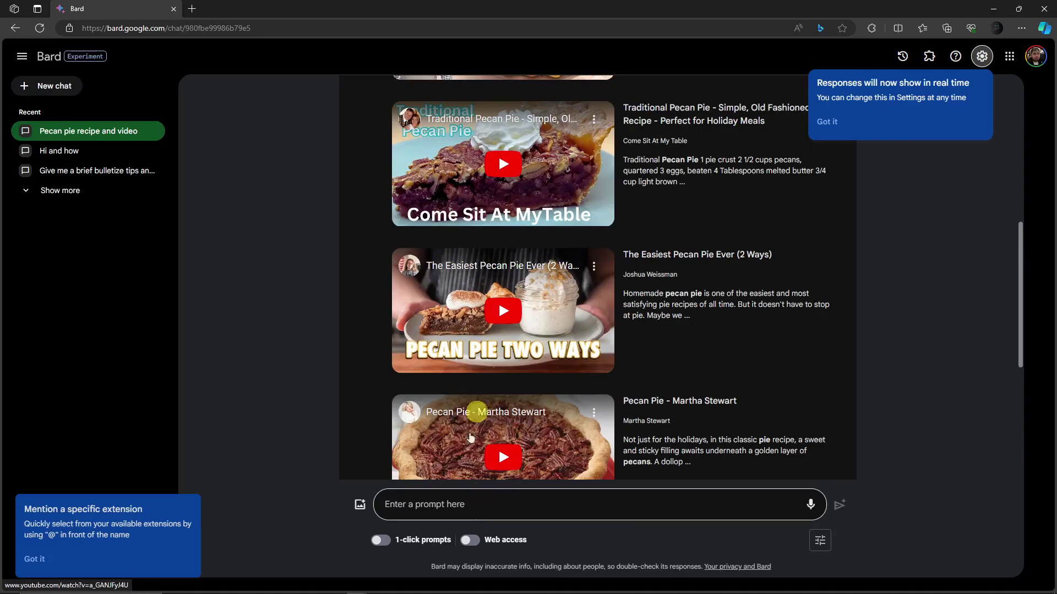
{"action": "scroll", "coordinate": [570, 305], "scroll_direction": "up", "scroll_amount": 2}
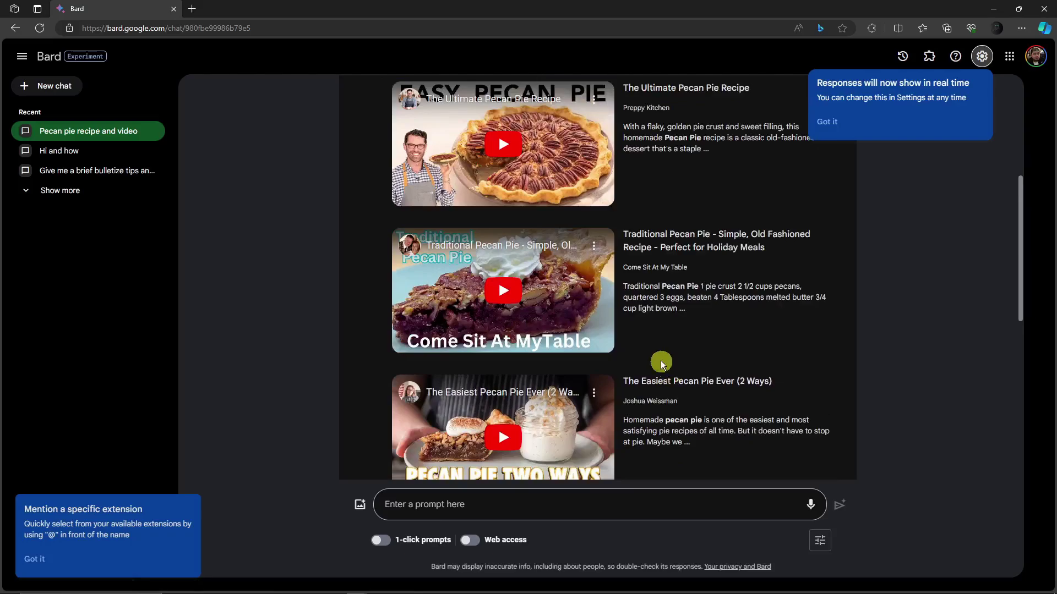
- Ask Bard 'Give me the recipe for video 3'
{"action": "scroll", "coordinate": [622, 424], "scroll_direction": "down", "scroll_amount": 1}
{"action": "left_click", "coordinate": [580, 500]}
{"action": "type", "text": "Give"}
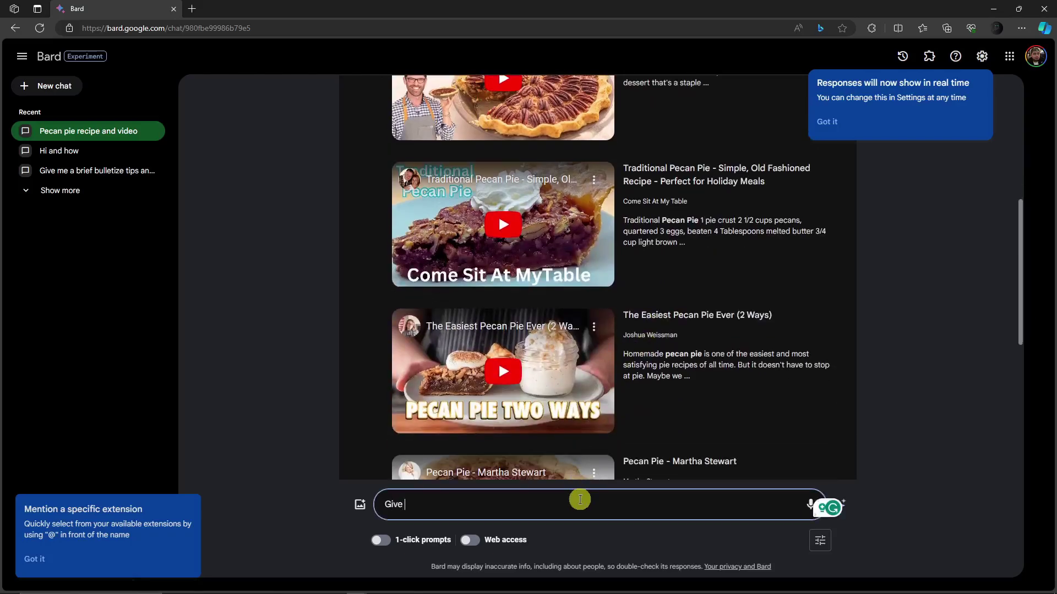
{"action": "type", "text": " me the recipe for tvide"}
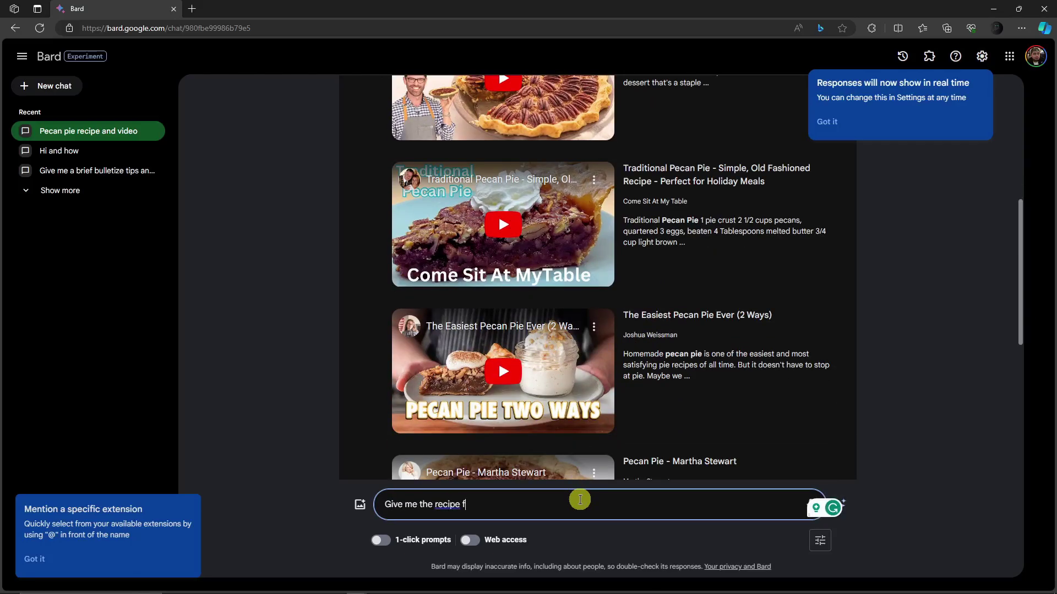
{"action": "key", "text": "BackSpace"}
{"action": "key", "text": "BackSpace"}
{"action": "key", "text": "BackSpace"}
{"action": "key", "text": "BackSpace"}
{"action": "key", "text": "BackSpace"}
{"action": "type", "text": "video 3"}
{"action": "key", "text": "Return"}
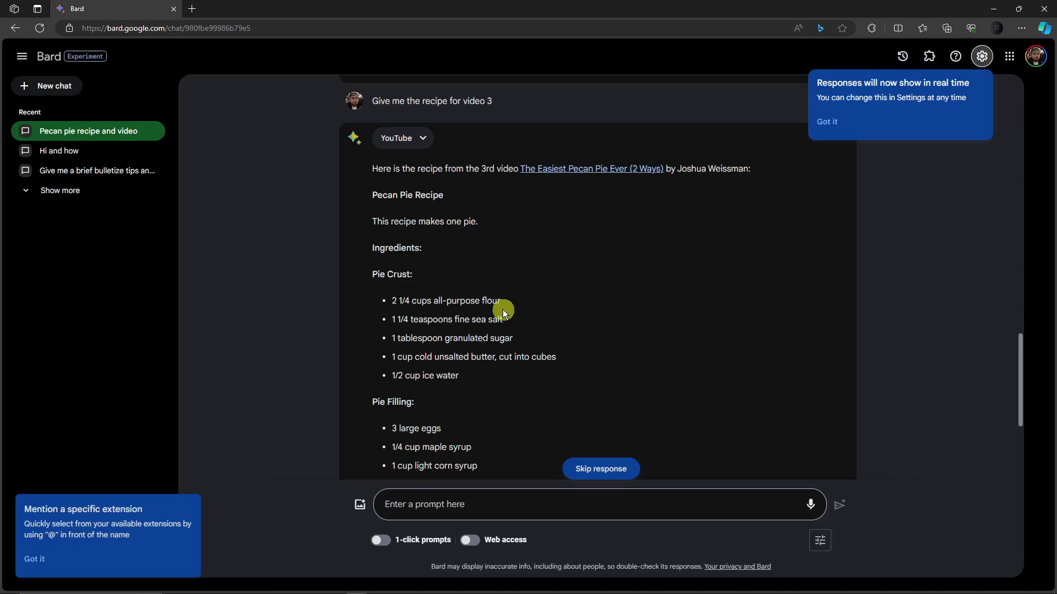
- Read through the returned pecan pie ingredients, instructions and embedded video
{"action": "scroll", "coordinate": [391, 224], "scroll_direction": "down", "scroll_amount": 3}
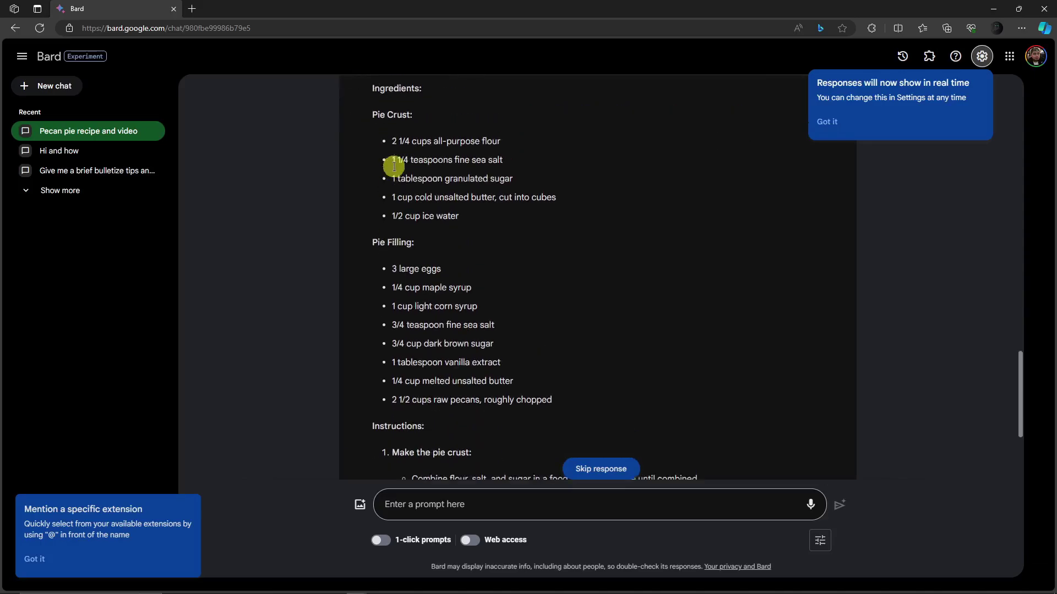
{"action": "scroll", "coordinate": [394, 165], "scroll_direction": "up", "scroll_amount": 2}
{"action": "scroll", "coordinate": [397, 231], "scroll_direction": "down", "scroll_amount": 4}
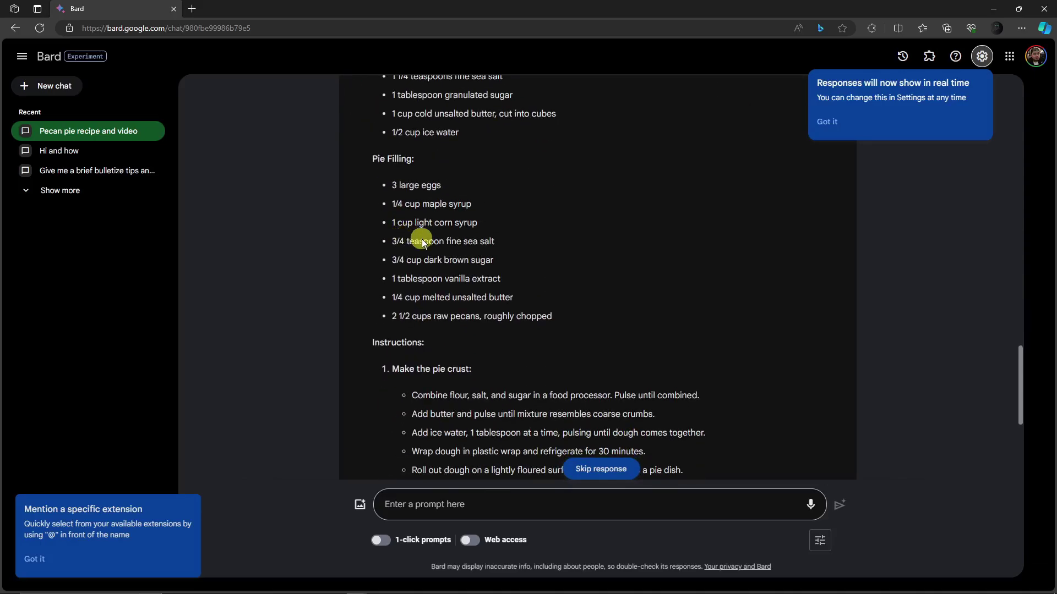
{"action": "scroll", "coordinate": [421, 240], "scroll_direction": "down", "scroll_amount": 2}
{"action": "scroll", "coordinate": [434, 286], "scroll_direction": "up", "scroll_amount": 3}
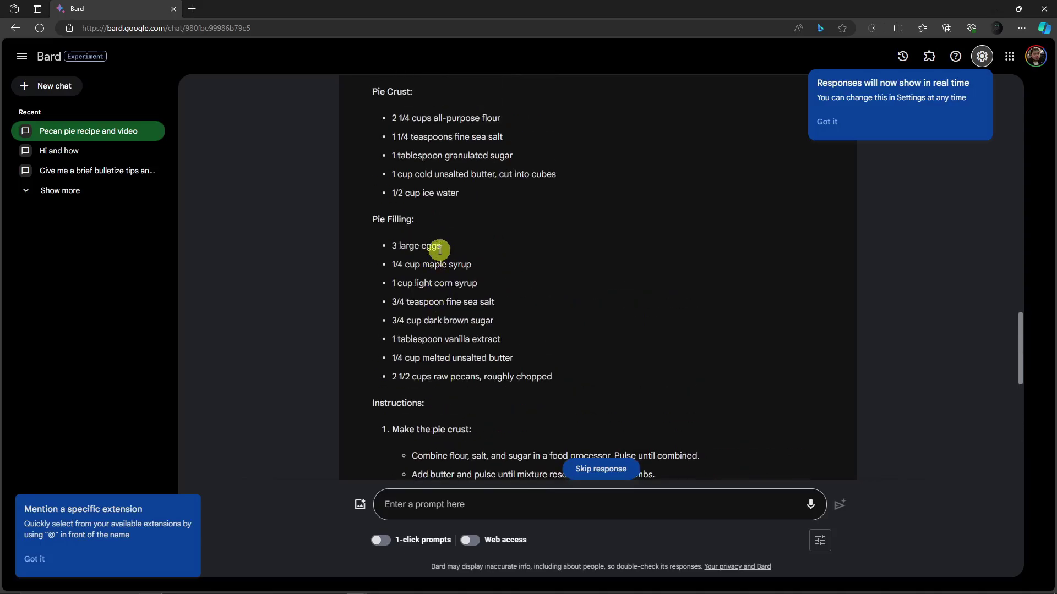
{"action": "scroll", "coordinate": [437, 256], "scroll_direction": "up", "scroll_amount": 4}
{"action": "scroll", "coordinate": [443, 259], "scroll_direction": "down", "scroll_amount": 6}
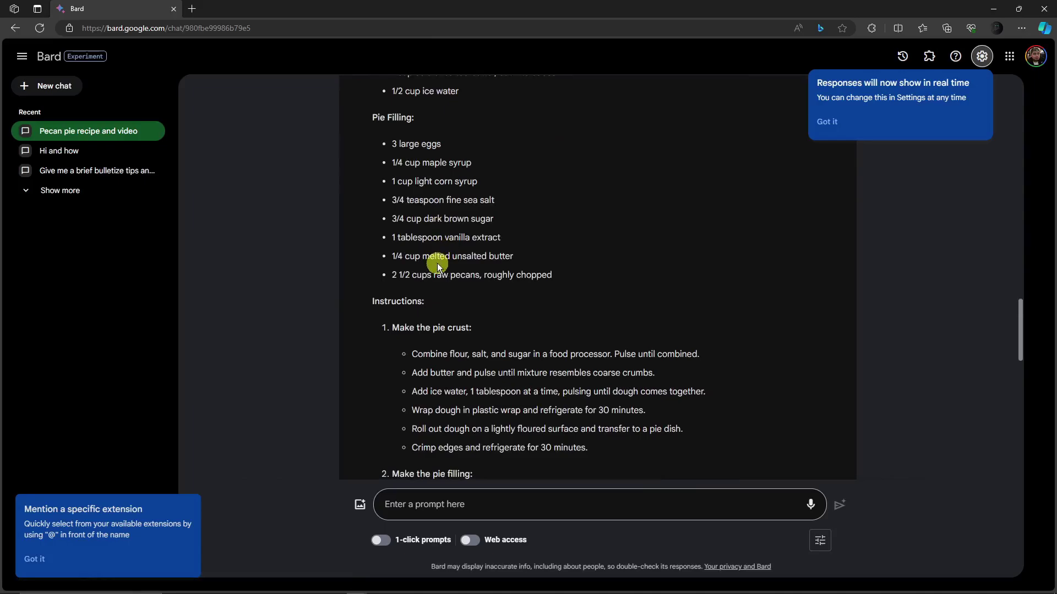
{"action": "scroll", "coordinate": [435, 266], "scroll_direction": "down", "scroll_amount": 2}
{"action": "scroll", "coordinate": [423, 270], "scroll_direction": "down", "scroll_amount": 11}
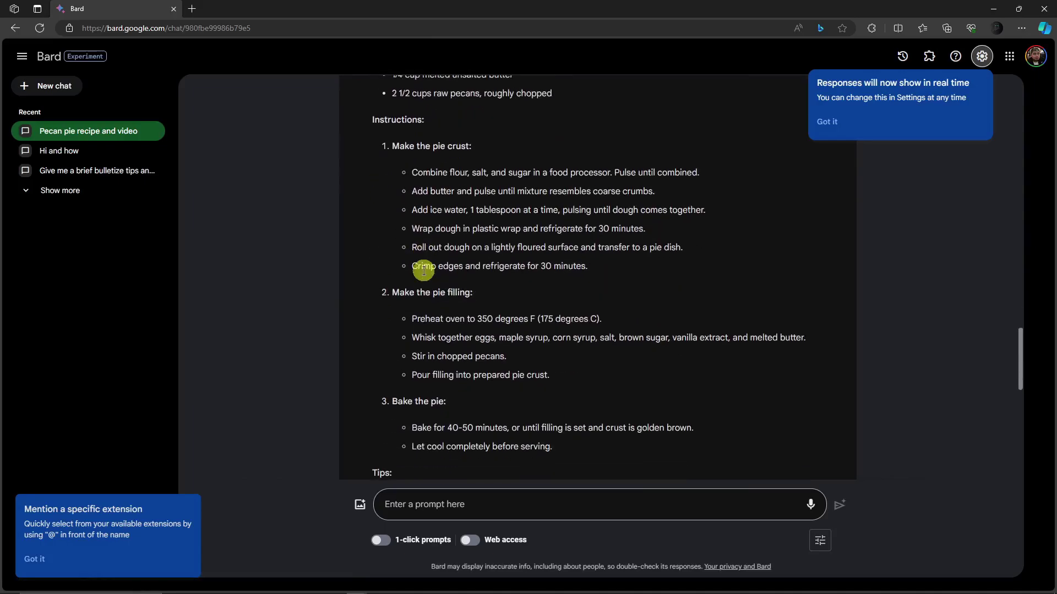
{"action": "scroll", "coordinate": [423, 269], "scroll_direction": "down", "scroll_amount": 1}
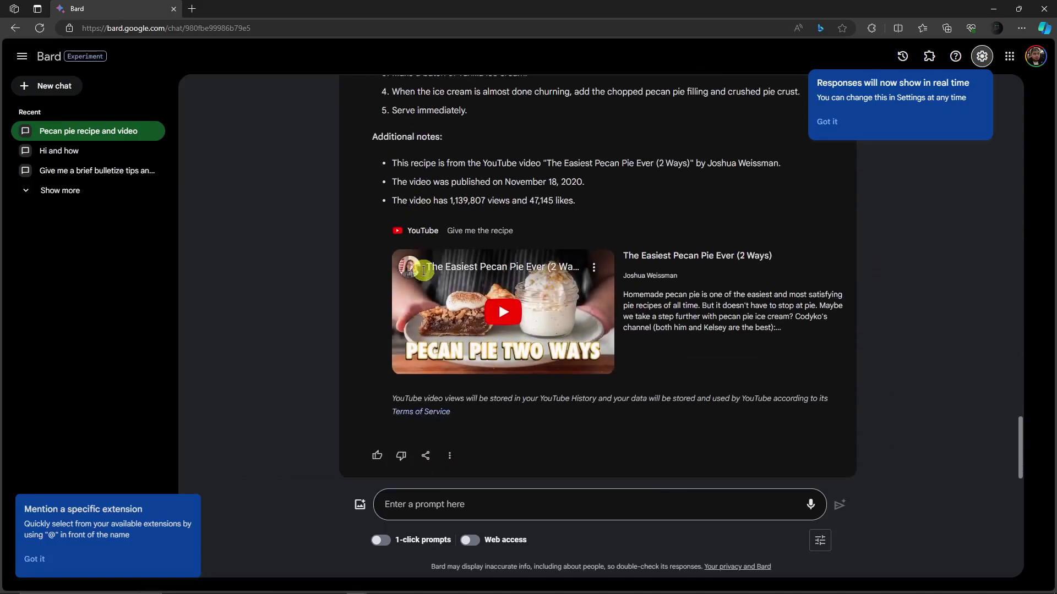
{"action": "scroll", "coordinate": [378, 325], "scroll_direction": "up", "scroll_amount": 4}
{"action": "scroll", "coordinate": [374, 325], "scroll_direction": "down", "scroll_amount": 4}
- Ask Bard to describe the video's overall tone or style, correcting the spelling to 'persuasive'
{"action": "left_click", "coordinate": [473, 503]}
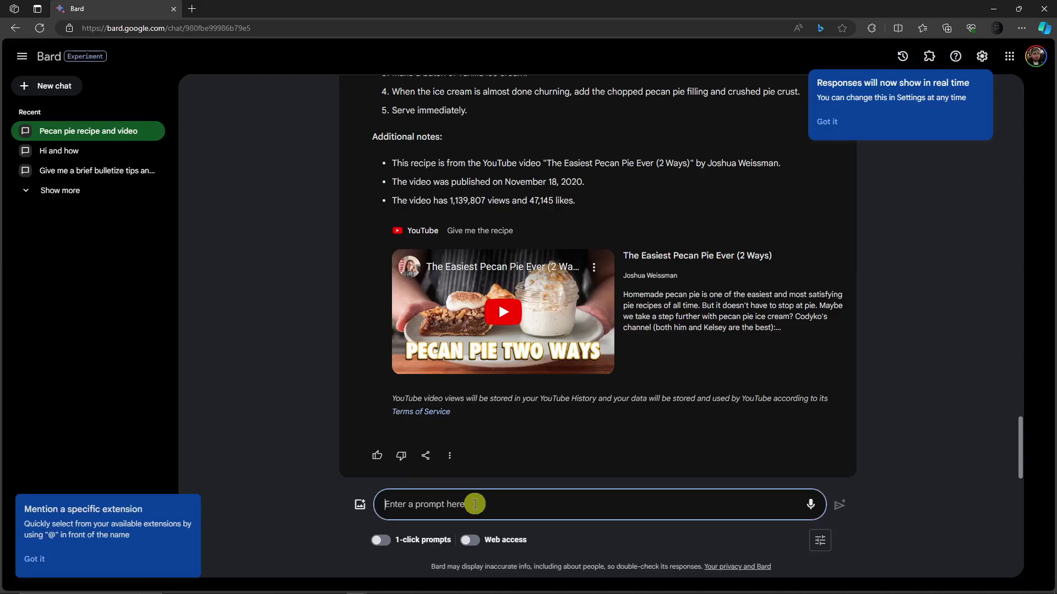
{"action": "type", "text": "Can you desc"}
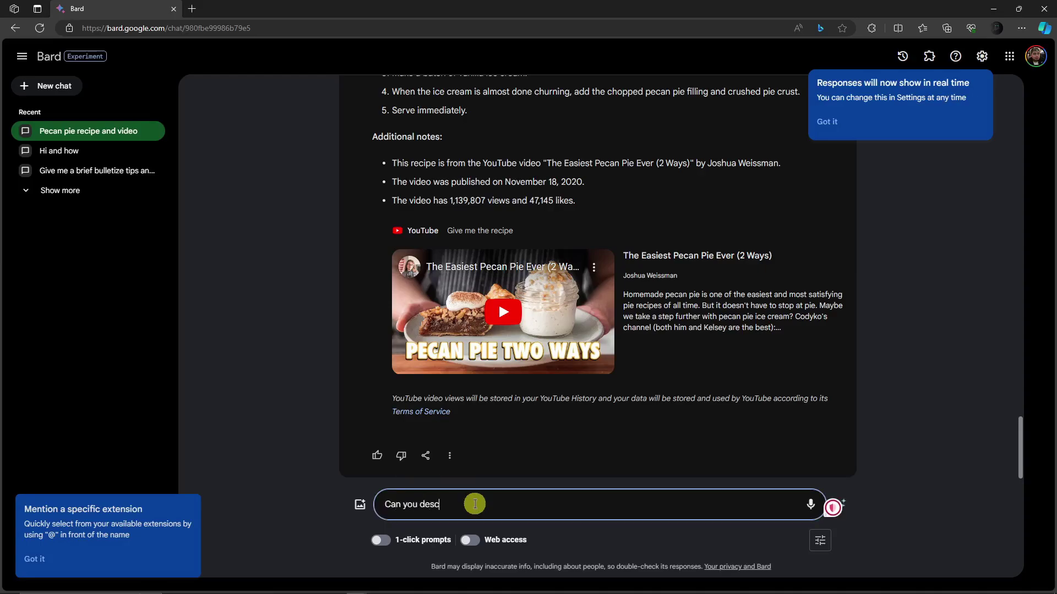
{"action": "type", "text": "ribe the diverall tone or style"}
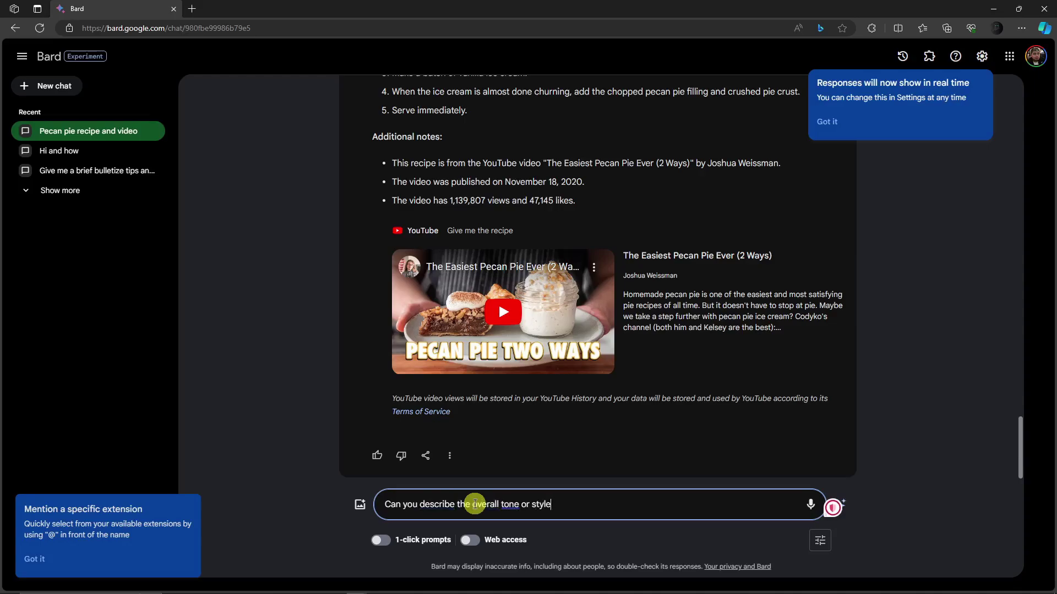
{"action": "type", "text": " of the video, such as informat"}
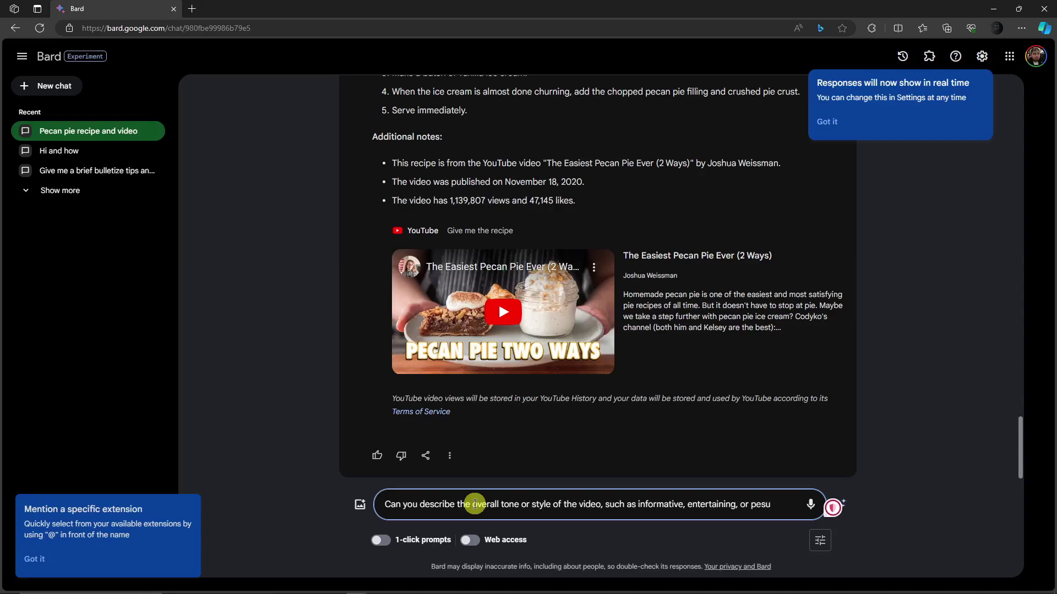
{"action": "type", "text": "ive?"}
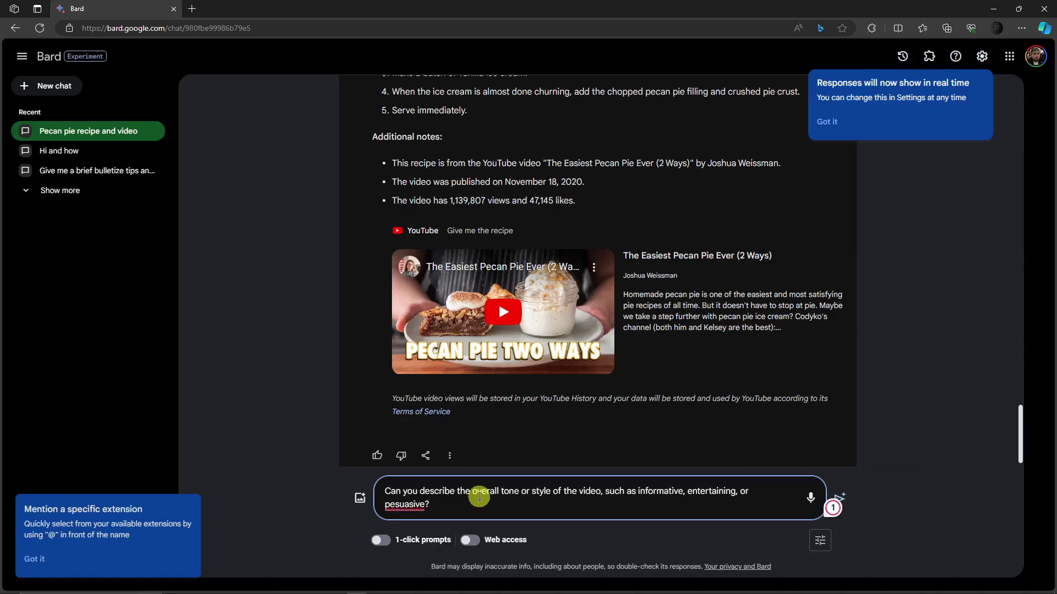
{"action": "right_click", "coordinate": [406, 504]}
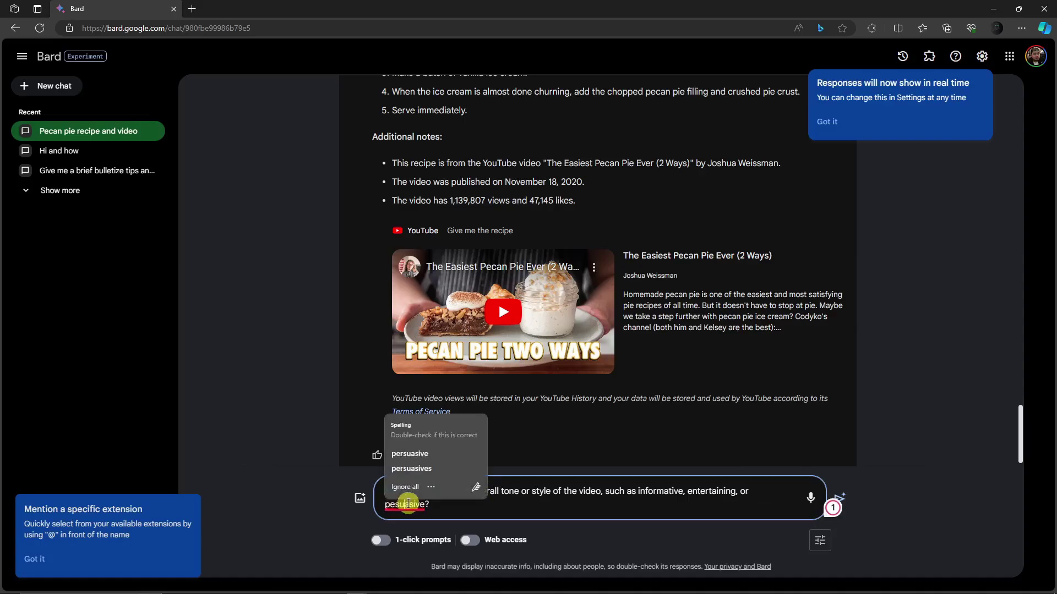
{"action": "left_click", "coordinate": [418, 464]}
{"action": "key", "text": "Return"}
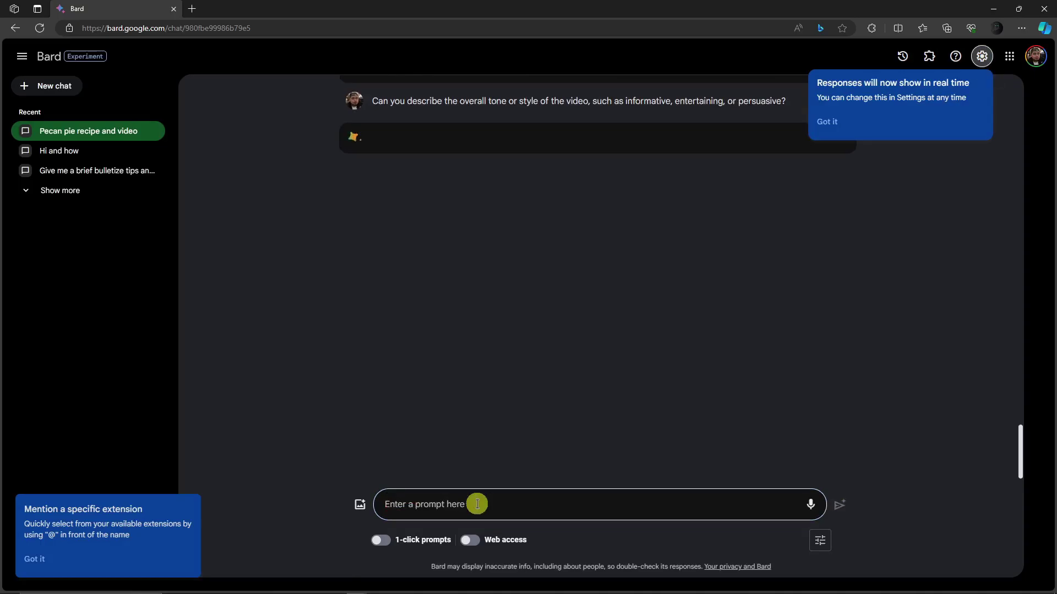
{"action": "left_click", "coordinate": [827, 123]}
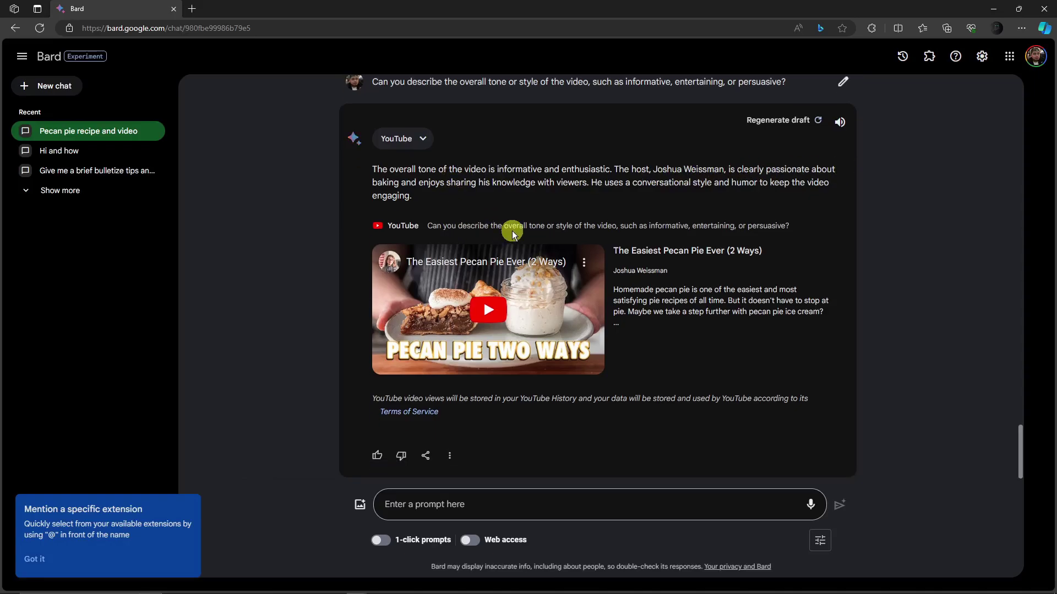
{"action": "scroll", "coordinate": [512, 231], "scroll_direction": "up", "scroll_amount": 5}
{"action": "scroll", "coordinate": [512, 234], "scroll_direction": "down", "scroll_amount": 5}
- Ask Bard 'How do I use google drive. show me a video'
{"action": "left_click", "coordinate": [444, 508]}
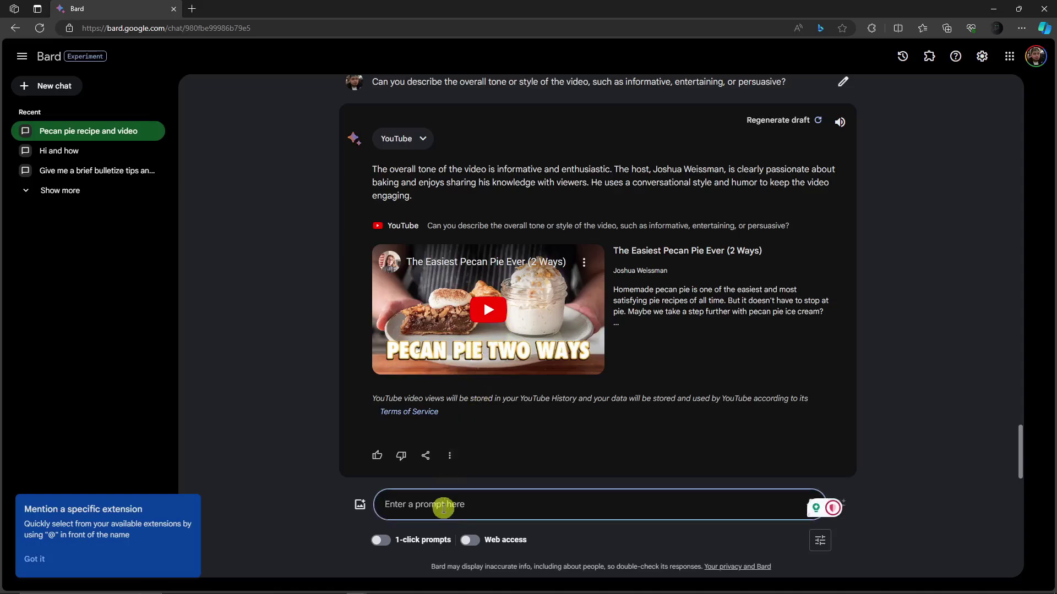
{"action": "type", "text": "@y"}
{"action": "key", "text": "BackSpace"}
{"action": "key", "text": "BackSpace"}
{"action": "type", "text": "How to"}
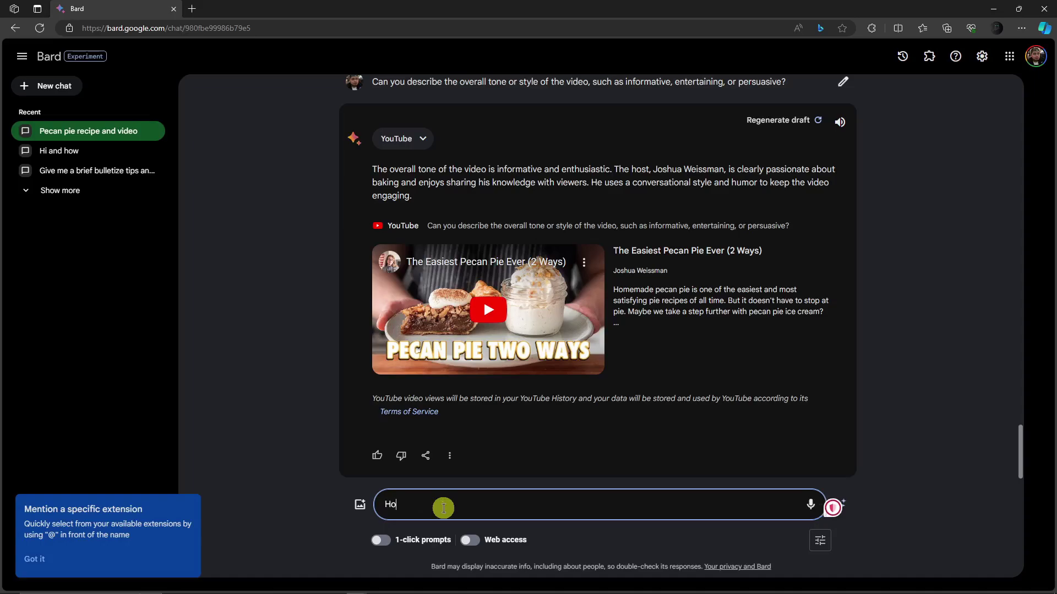
{"action": "key", "text": "BackSpace"}
{"action": "key", "text": "BackSpace"}
{"action": "key", "text": "BackSpace"}
{"action": "type", "text": "do I use google drive. show me "}
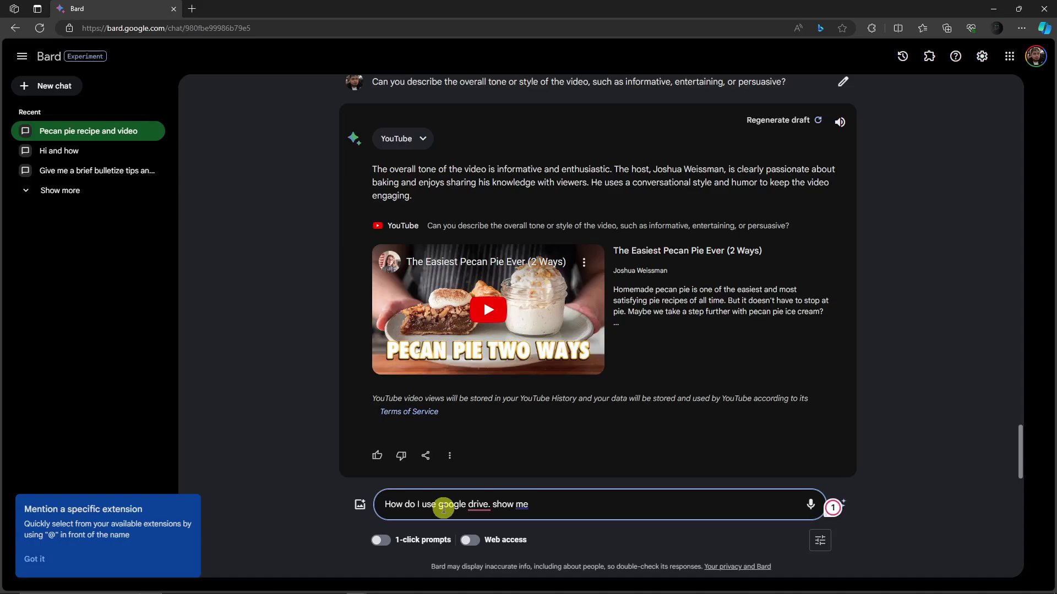
{"action": "type", "text": "a video"}
{"action": "key", "text": "Return"}
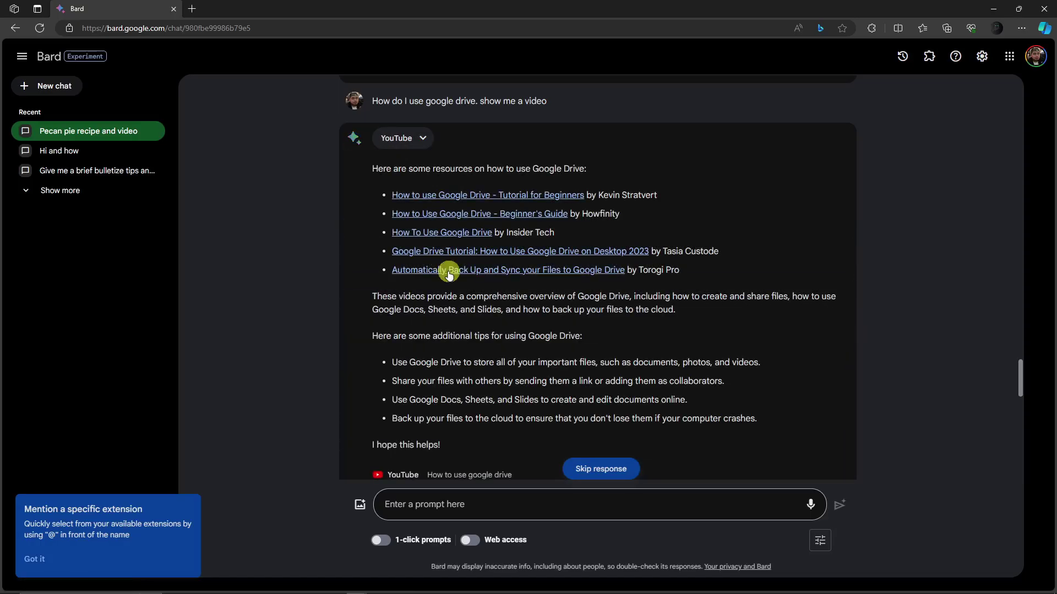
- Review the five Google Drive tutorial videos and usage tips in the reply
{"action": "scroll", "coordinate": [580, 306], "scroll_direction": "down", "scroll_amount": 10}
{"action": "scroll", "coordinate": [567, 248], "scroll_direction": "up", "scroll_amount": 3}
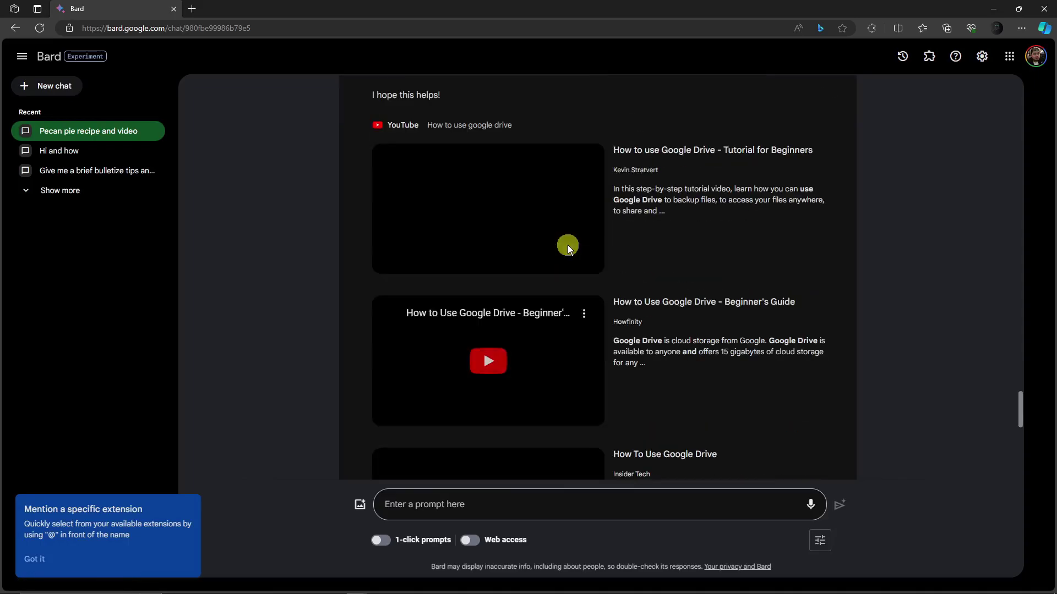
{"action": "scroll", "coordinate": [566, 245], "scroll_direction": "down", "scroll_amount": 8}
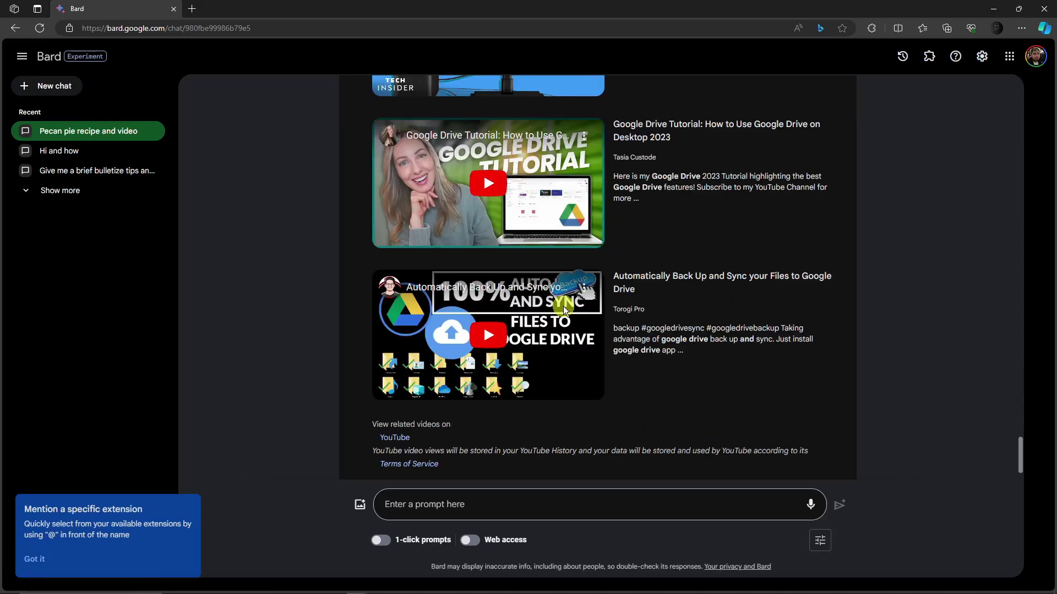
{"action": "scroll", "coordinate": [563, 306], "scroll_direction": "up", "scroll_amount": 12}
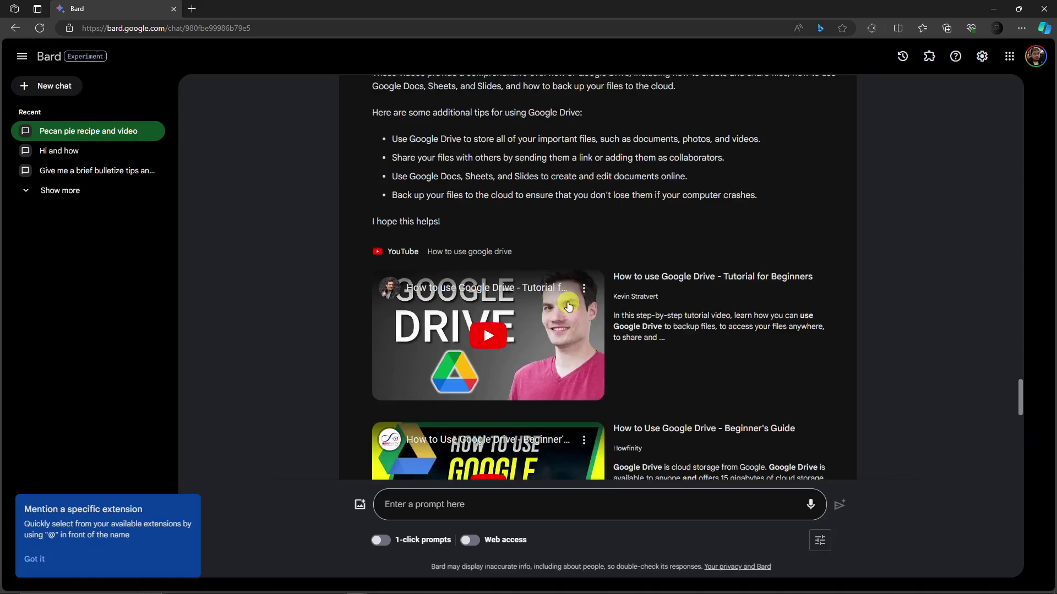
{"action": "scroll", "coordinate": [573, 302], "scroll_direction": "down", "scroll_amount": 1}
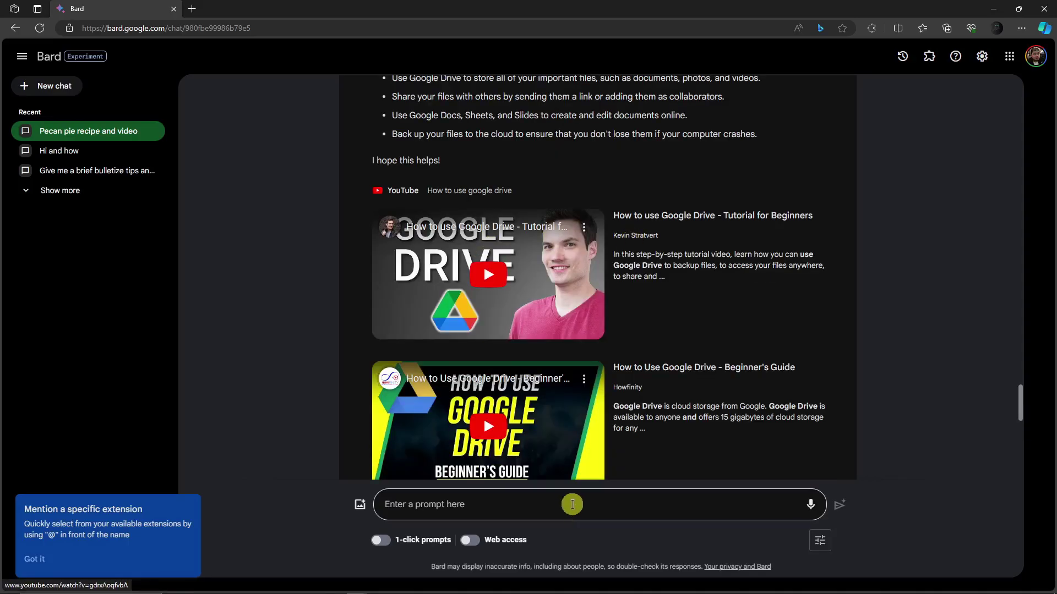
- Ask what key points or insights the first video discussed, correcting 'first' and 'discussed'
{"action": "left_click", "coordinate": [572, 504]}
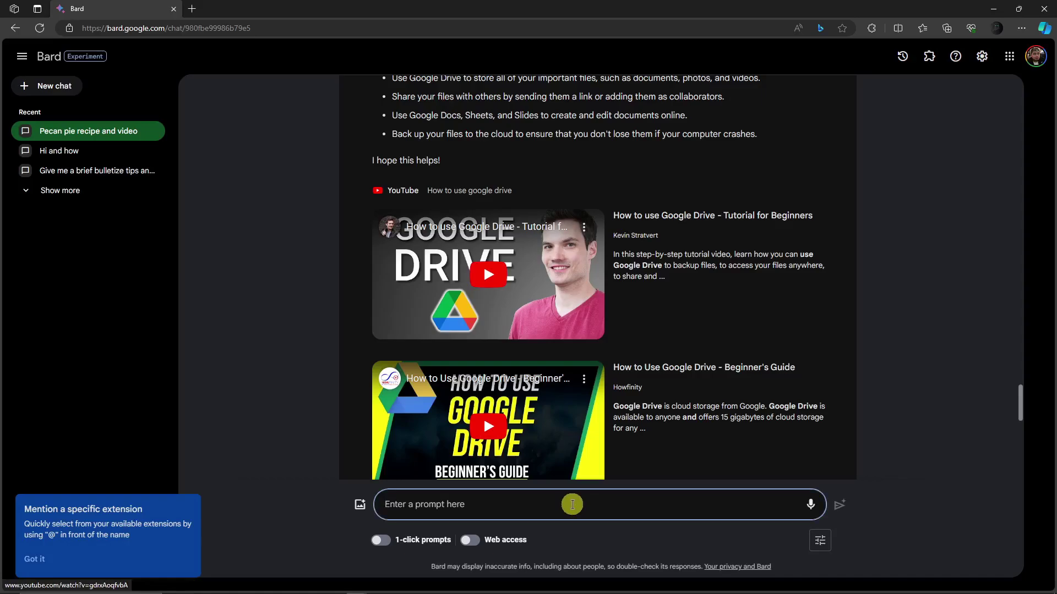
{"action": "type", "text": "The "}
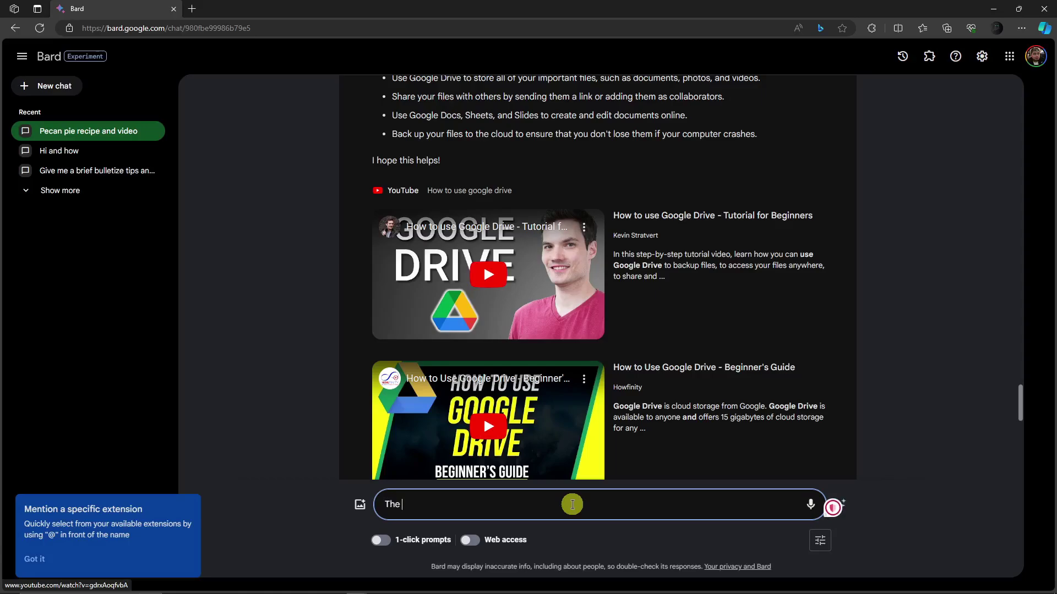
{"action": "type", "text": "1st"}
{"action": "key", "text": "BackSpace"}
{"action": "key", "text": "BackSpace"}
{"action": "key", "text": "BackSpace"}
{"action": "type", "text": "fisrt video, what key "}
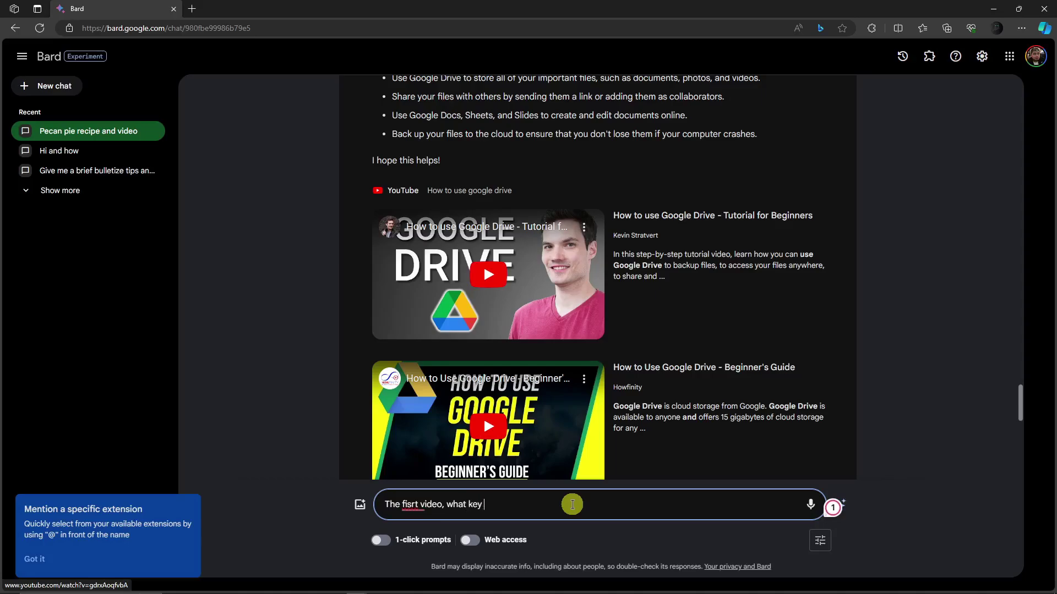
{"action": "type", "text": "points or inis"}
{"action": "key", "text": "BackSpace"}
{"action": "key", "text": "BackSpace"}
{"action": "type", "text": "sights"}
{"action": "type", "text": "were discuseed in te"}
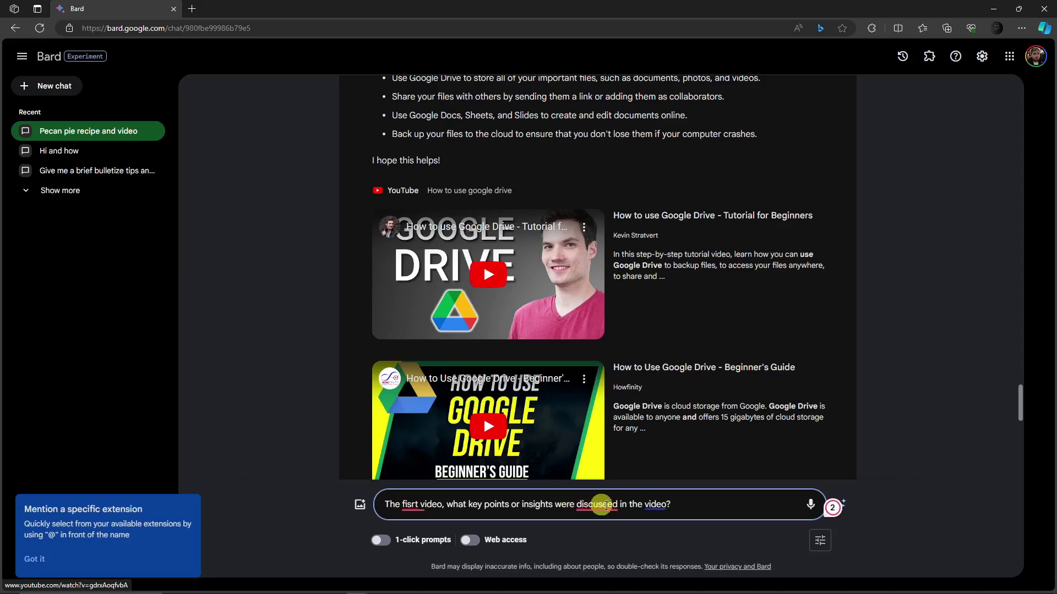
{"action": "left_click", "coordinate": [599, 504]}
{"action": "left_click", "coordinate": [607, 469]}
{"action": "left_click", "coordinate": [413, 504]}
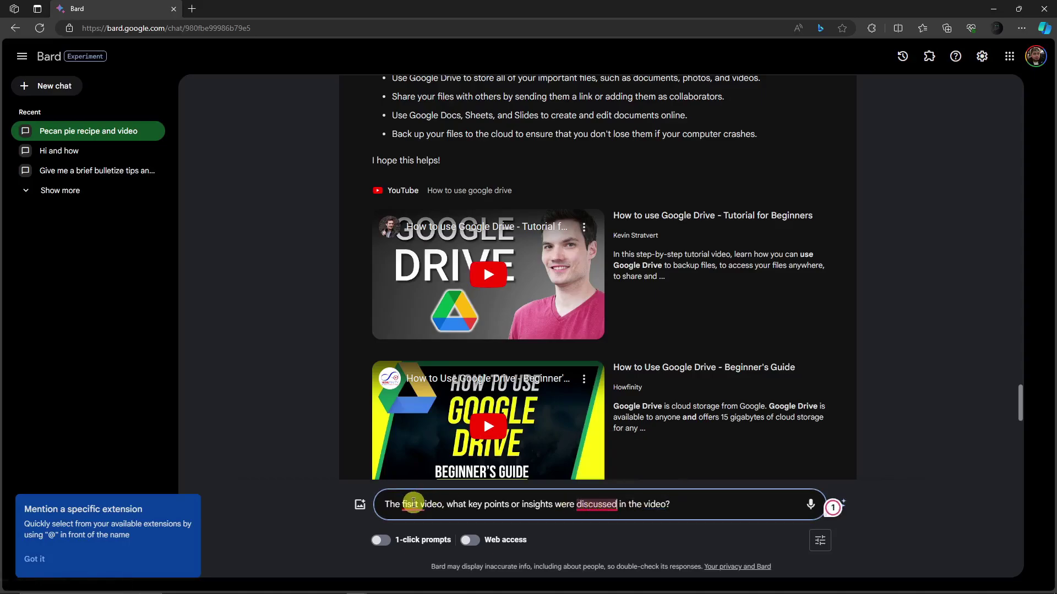
{"action": "left_click", "coordinate": [420, 469]}
{"action": "left_click", "coordinate": [834, 507]}
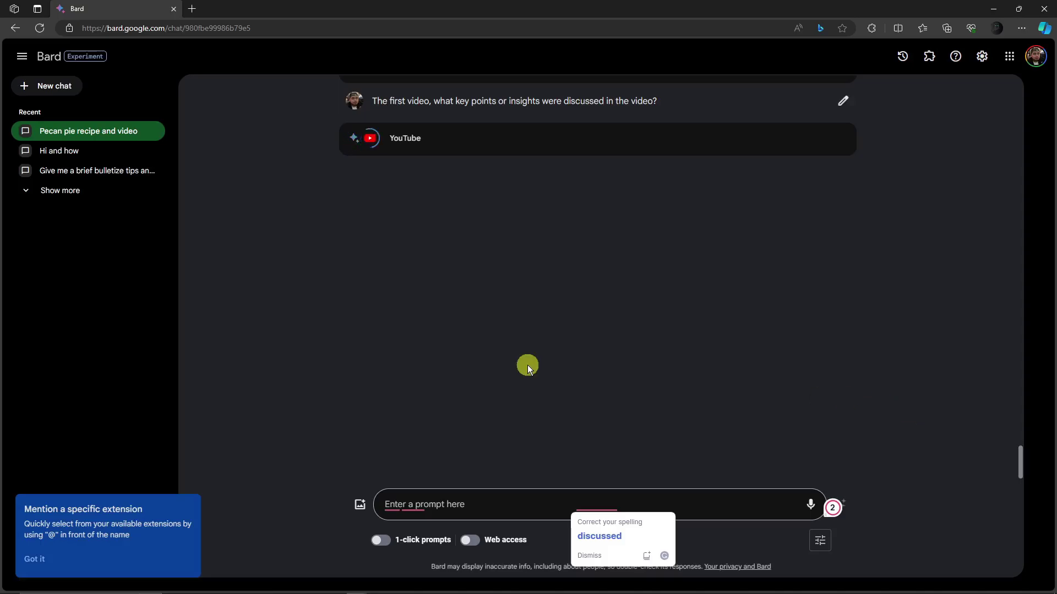
- Read Bard's reply that it cannot access that YouTube content
{"action": "scroll", "coordinate": [527, 365], "scroll_direction": "up", "scroll_amount": 3}
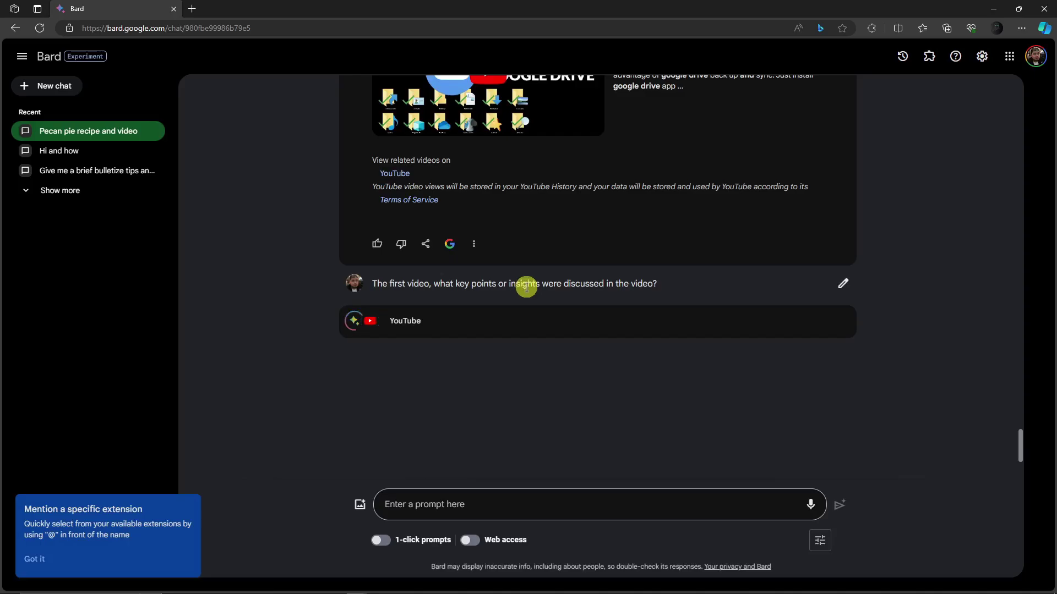
{"action": "scroll", "coordinate": [524, 286], "scroll_direction": "up", "scroll_amount": 10}
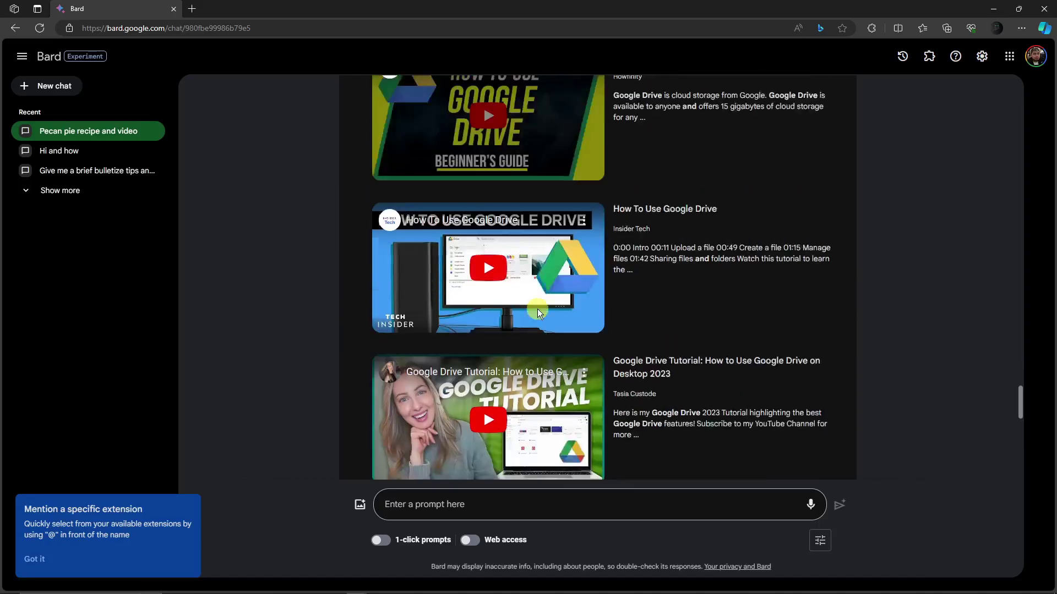
{"action": "scroll", "coordinate": [537, 311], "scroll_direction": "down", "scroll_amount": 10}
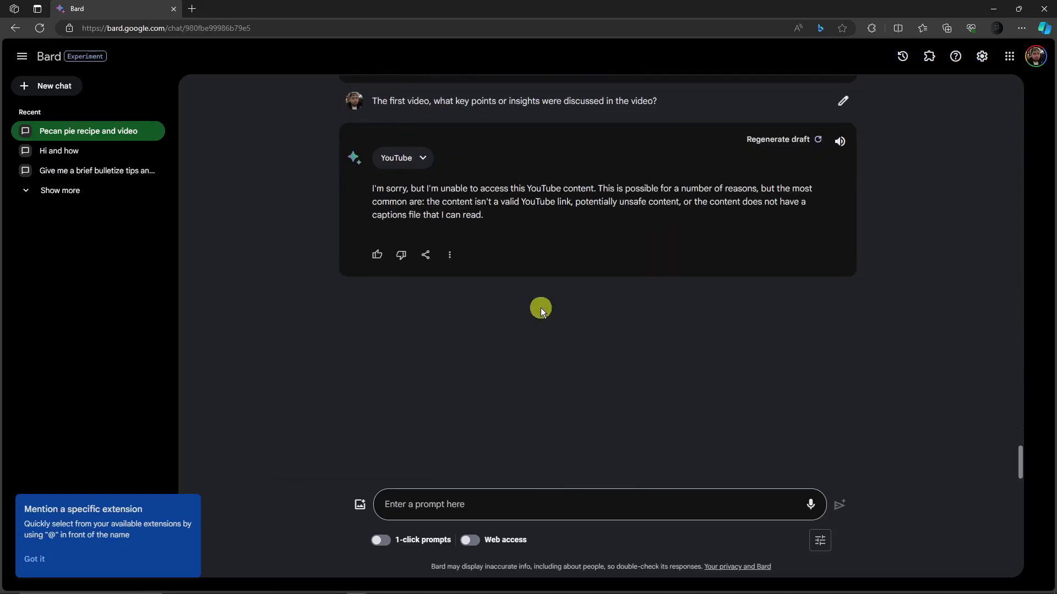
{"action": "scroll", "coordinate": [540, 309], "scroll_direction": "up", "scroll_amount": 1}
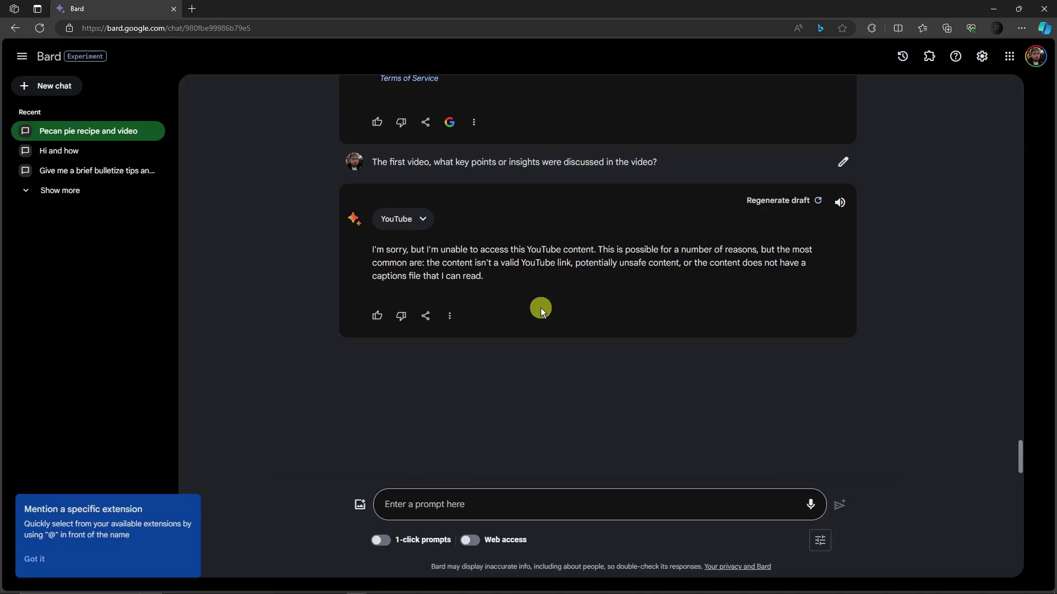
{"action": "scroll", "coordinate": [540, 308], "scroll_direction": "down", "scroll_amount": 1}
{"action": "scroll", "coordinate": [541, 318], "scroll_direction": "up", "scroll_amount": 2}
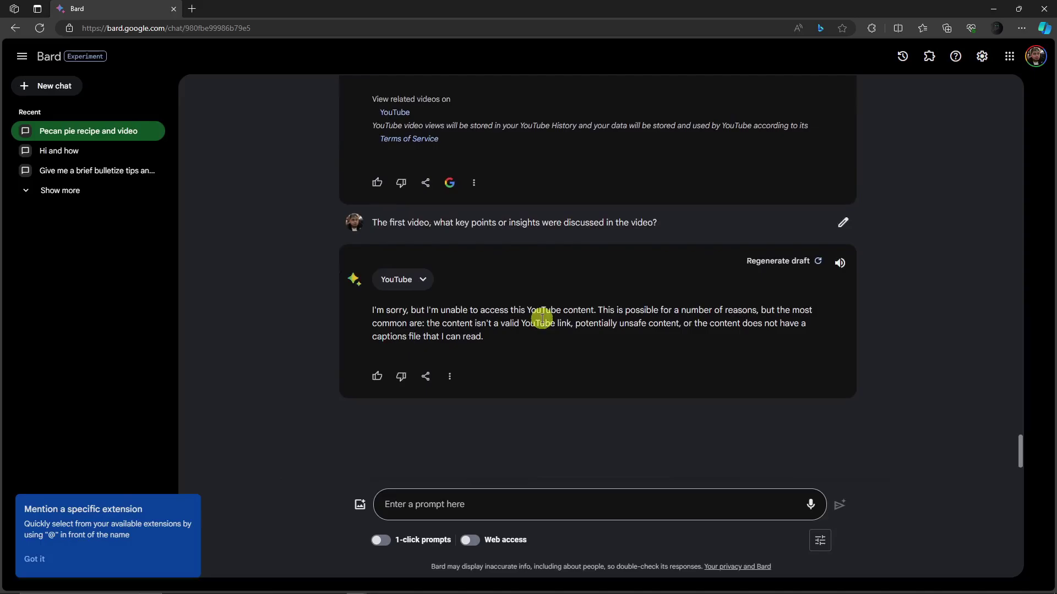
{"action": "scroll", "coordinate": [523, 371], "scroll_direction": "up", "scroll_amount": 3}
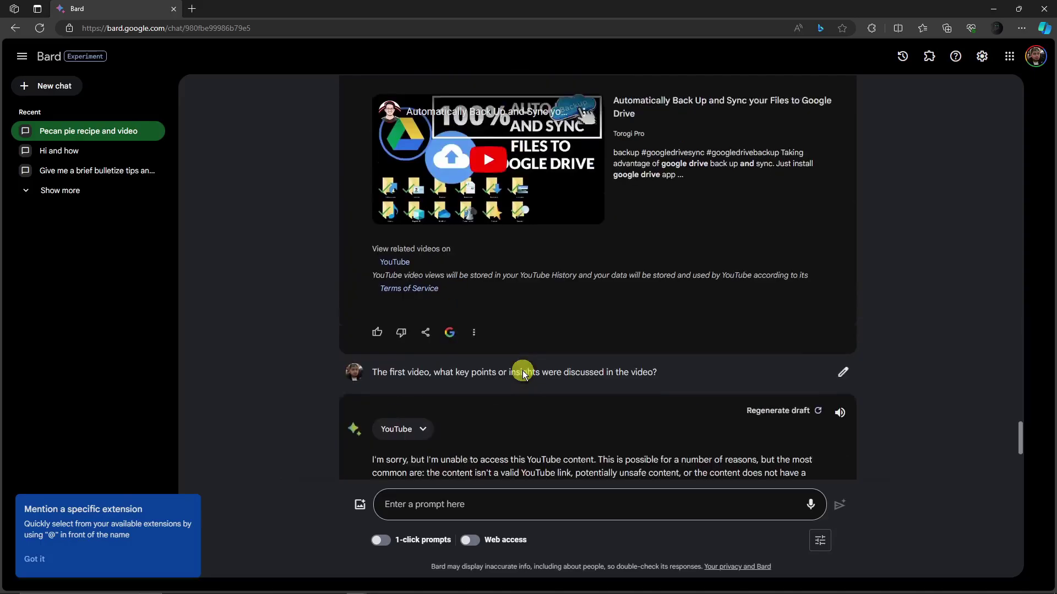
- Send the prompt 'Give me a video about personal finance'
{"action": "left_click", "coordinate": [531, 504]}
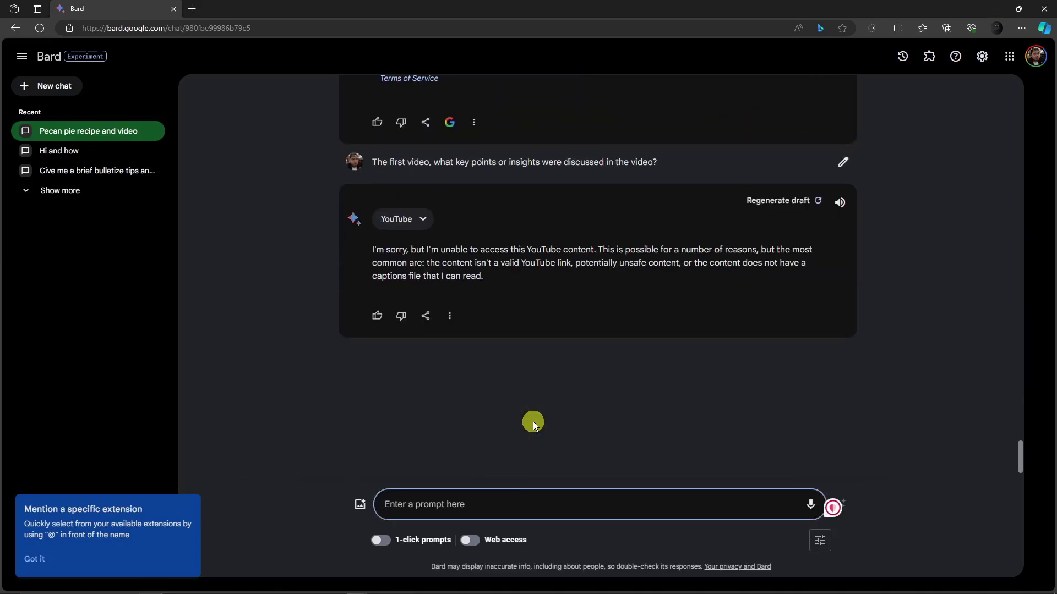
{"action": "type", "text": "Give me a video about "}
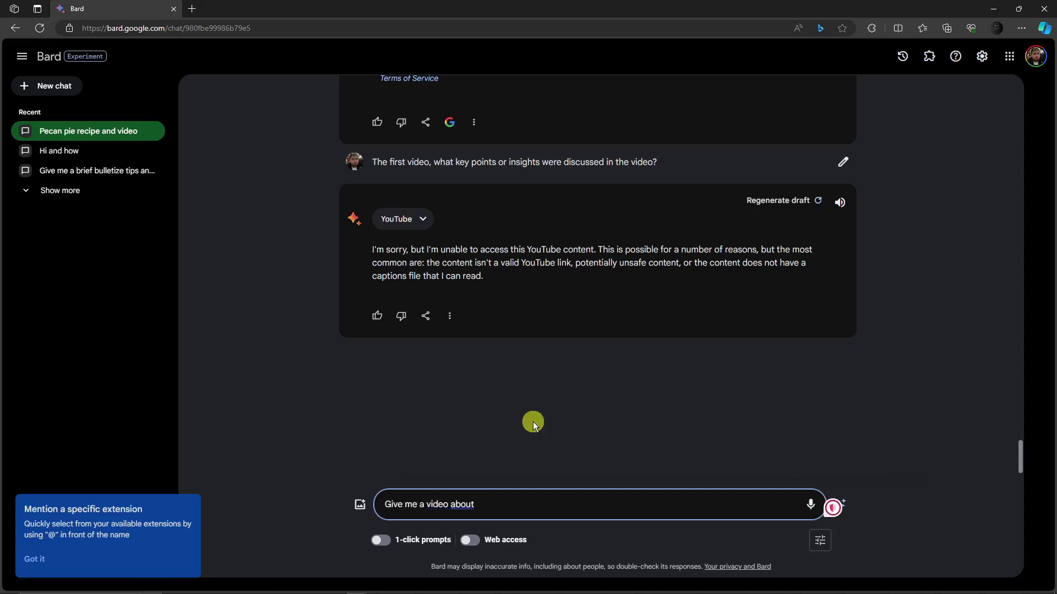
{"action": "type", "text": "finan"}
{"action": "key", "text": "BackSpace"}
{"action": "key", "text": "BackSpace"}
{"action": "key", "text": "BackSpace"}
{"action": "key", "text": "BackSpace"}
{"action": "key", "text": "BackSpace"}
{"action": "type", "text": "personal finance"}
{"action": "key", "text": "Return"}
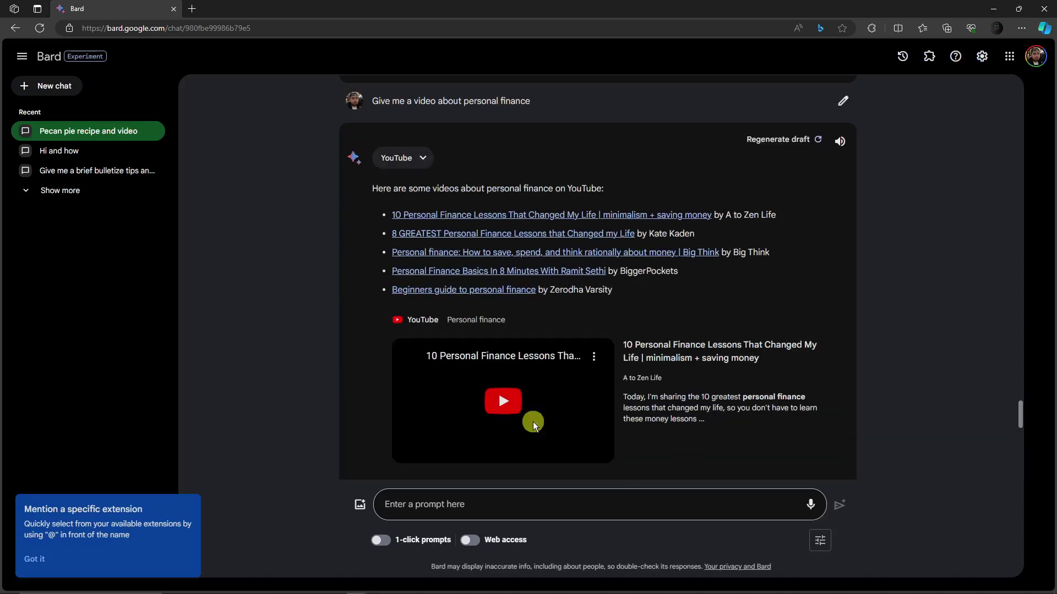
- Ask whether video 2 used charts, graphs or visual aids, fixing 'chats' to 'charts'
{"action": "scroll", "coordinate": [527, 395], "scroll_direction": "down", "scroll_amount": 4}
{"action": "scroll", "coordinate": [527, 395], "scroll_direction": "down", "scroll_amount": 1}
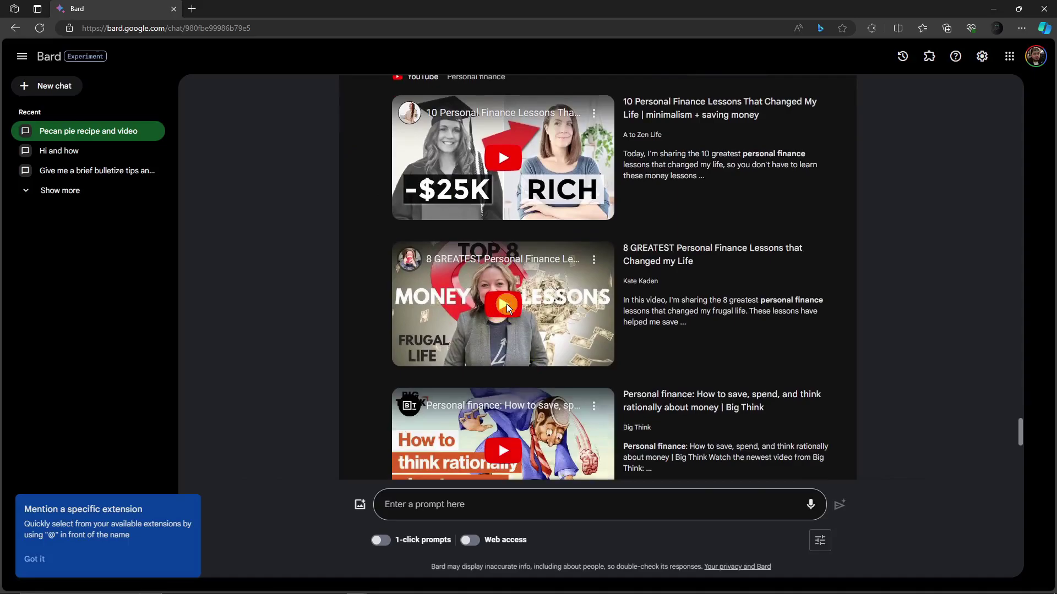
{"action": "left_click", "coordinate": [543, 507]}
{"action": "type", "text": "For "}
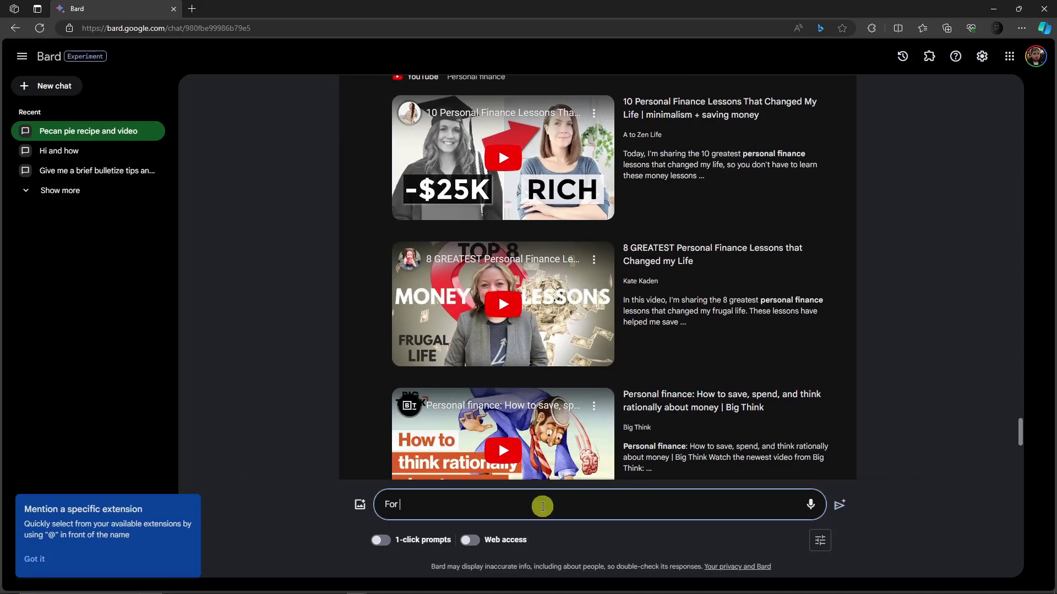
{"action": "type", "text": "video 2, were there an"}
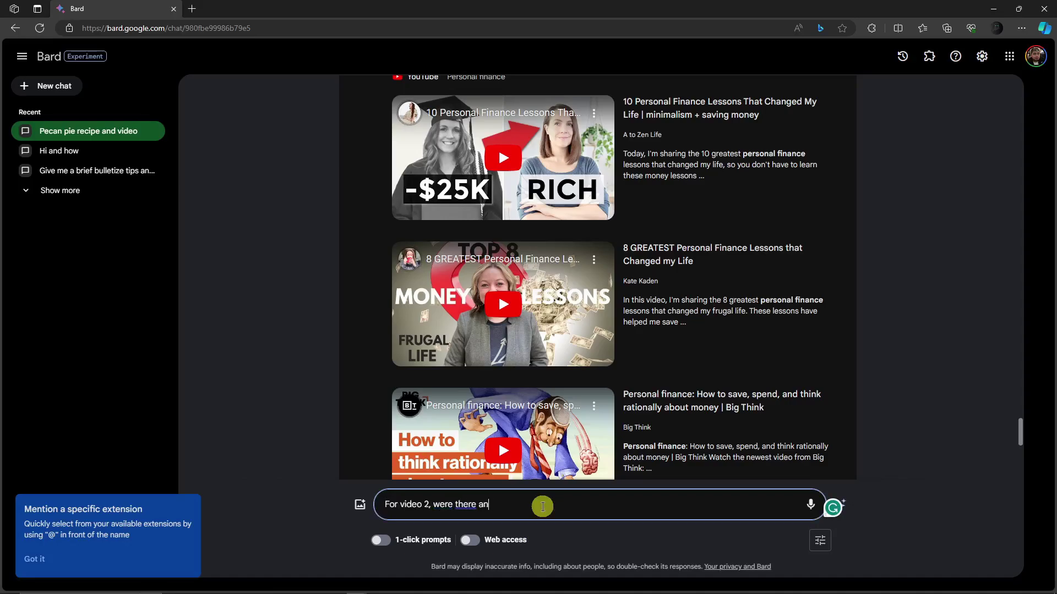
{"action": "type", "text": "y chats, graphs"}
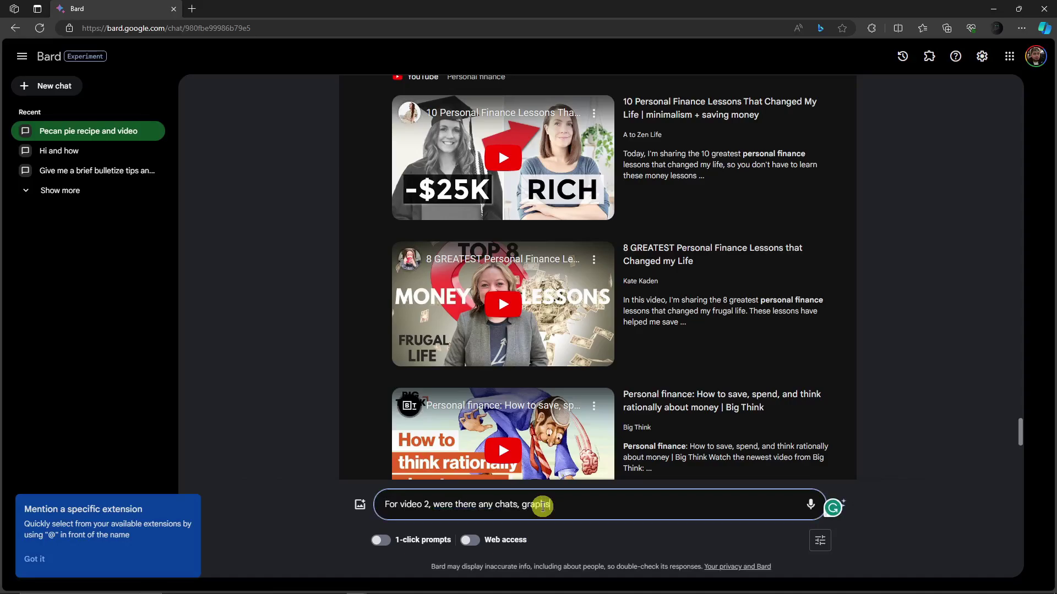
{"action": "type", "text": ", r"}
{"action": "key", "text": "BackSpace"}
{"action": "type", "text": "or visual aids "}
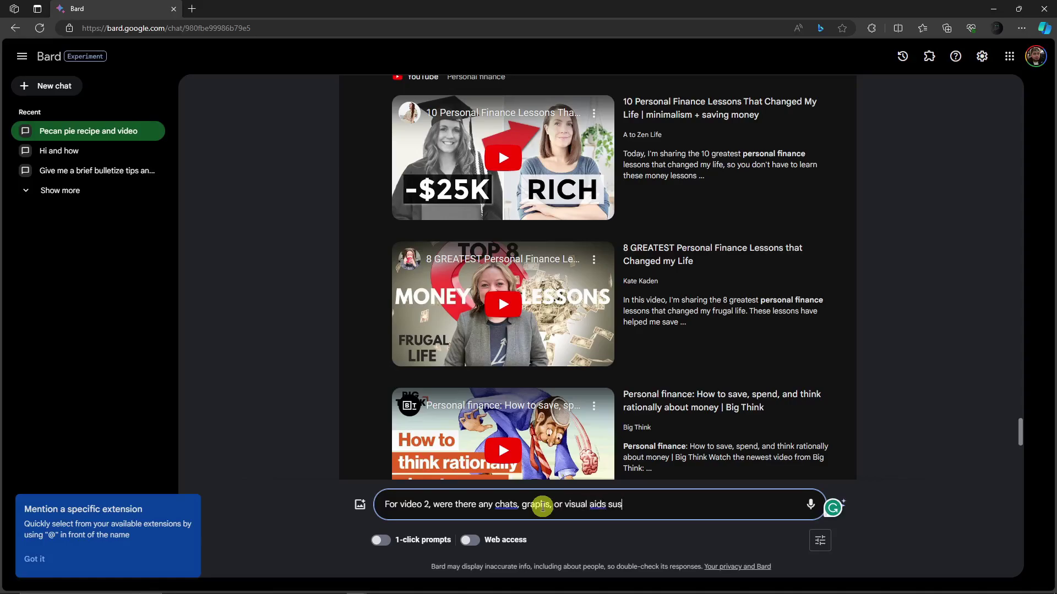
{"action": "type", "text": "used io"}
{"action": "key", "text": "BackSpace"}
{"action": "type", "text": "n the video to support th"}
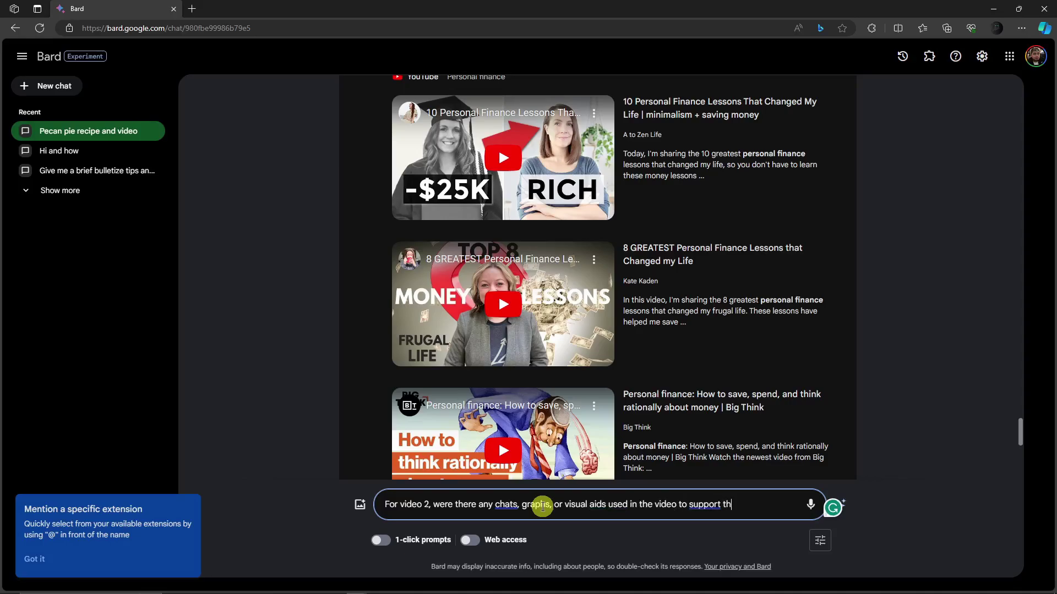
{"action": "type", "text": "e information presented?"}
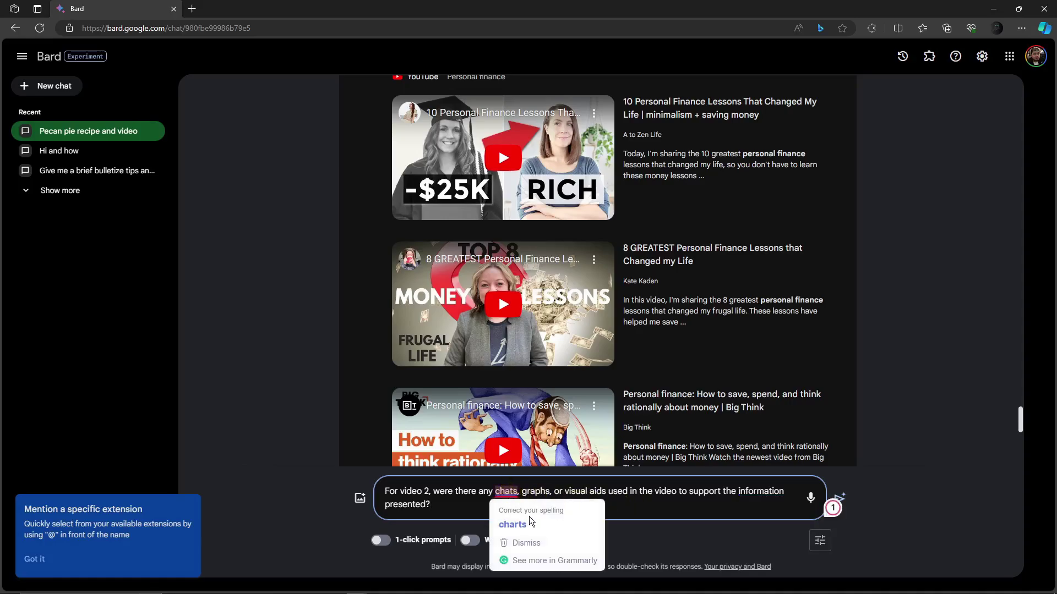
{"action": "left_click", "coordinate": [611, 508]}
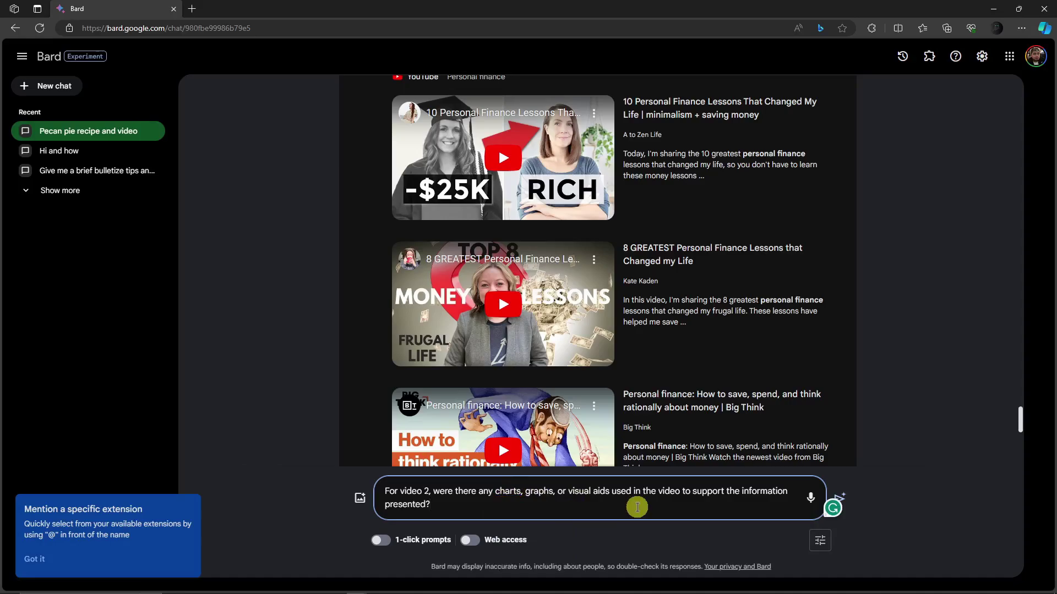
{"action": "key", "text": "Return"}
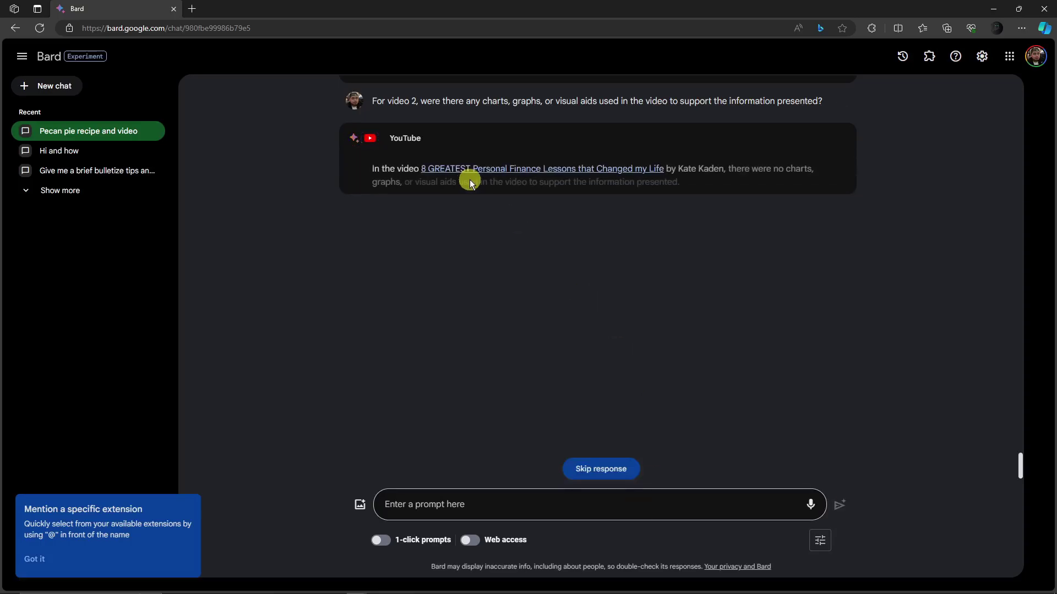
{"action": "scroll", "coordinate": [470, 182], "scroll_direction": "up", "scroll_amount": 6}
{"action": "scroll", "coordinate": [470, 184], "scroll_direction": "up", "scroll_amount": 2}
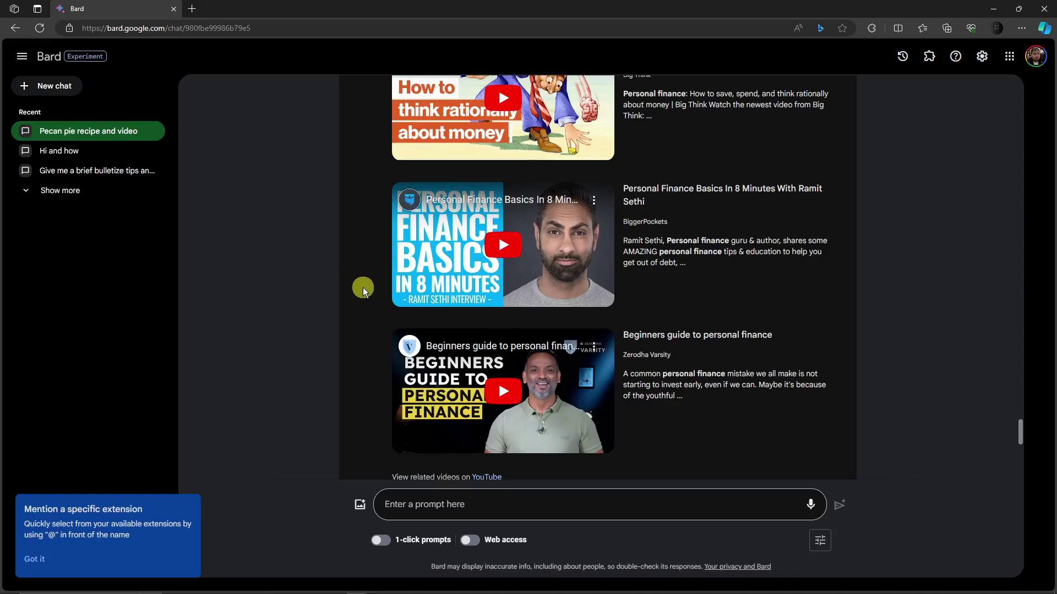
{"action": "scroll", "coordinate": [362, 288], "scroll_direction": "down", "scroll_amount": 7}
{"action": "scroll", "coordinate": [362, 288], "scroll_direction": "down", "scroll_amount": 1}
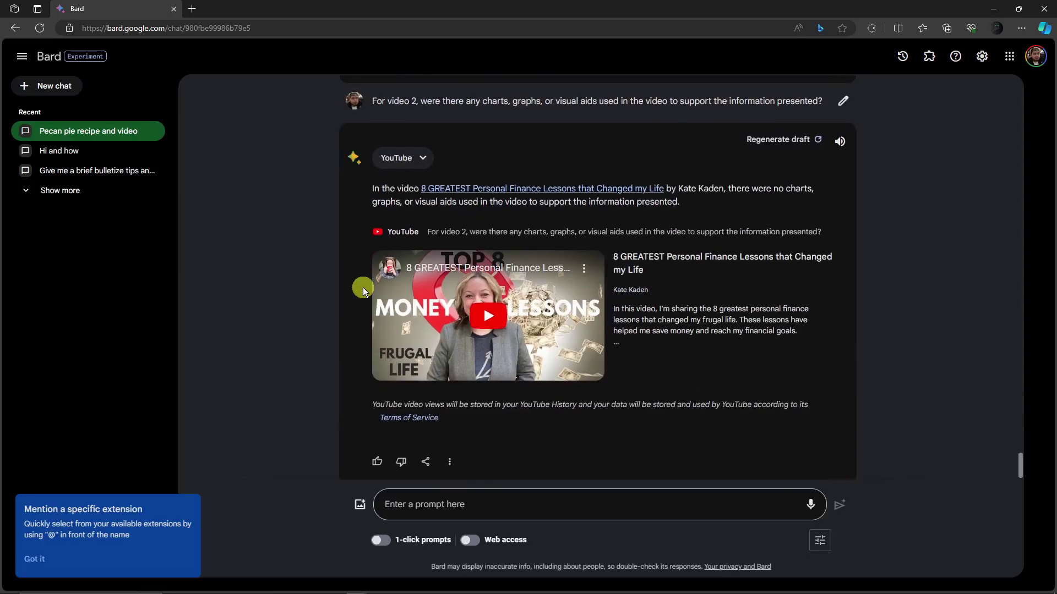
{"action": "scroll", "coordinate": [363, 288], "scroll_direction": "up", "scroll_amount": 1}
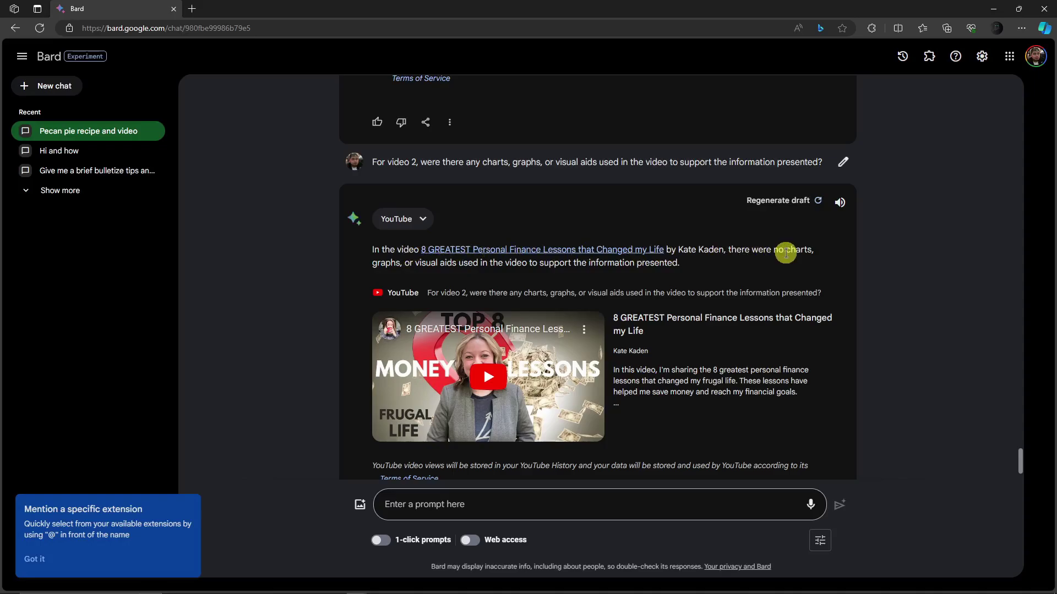
{"action": "scroll", "coordinate": [463, 261], "scroll_direction": "down", "scroll_amount": 1}
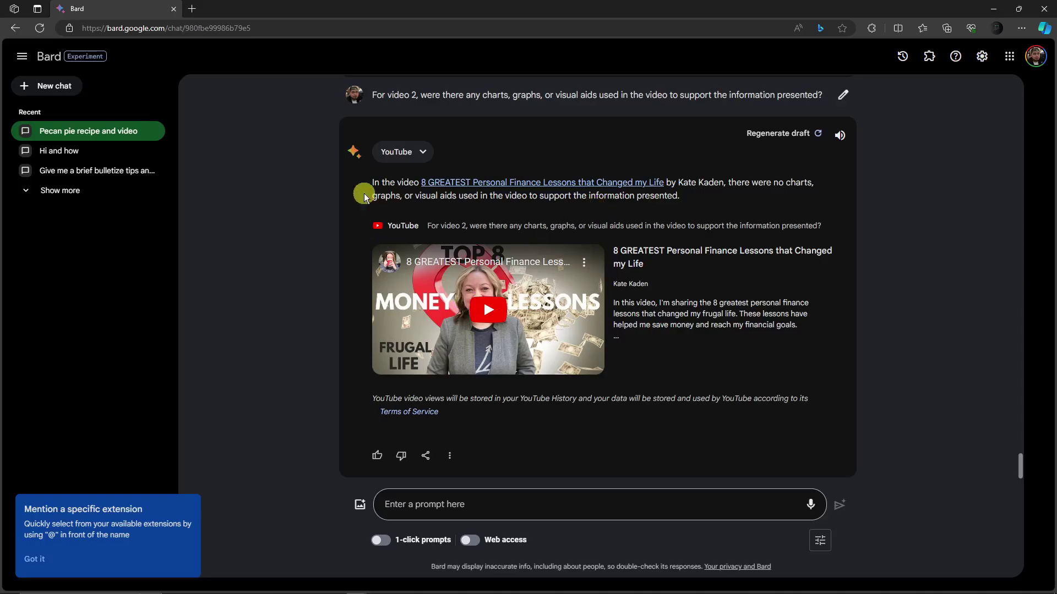
- Ask for the first graphic's timecode and highlight the 0:30 answer
{"action": "left_click", "coordinate": [468, 504]}
{"action": "type", "text": "Take m"}
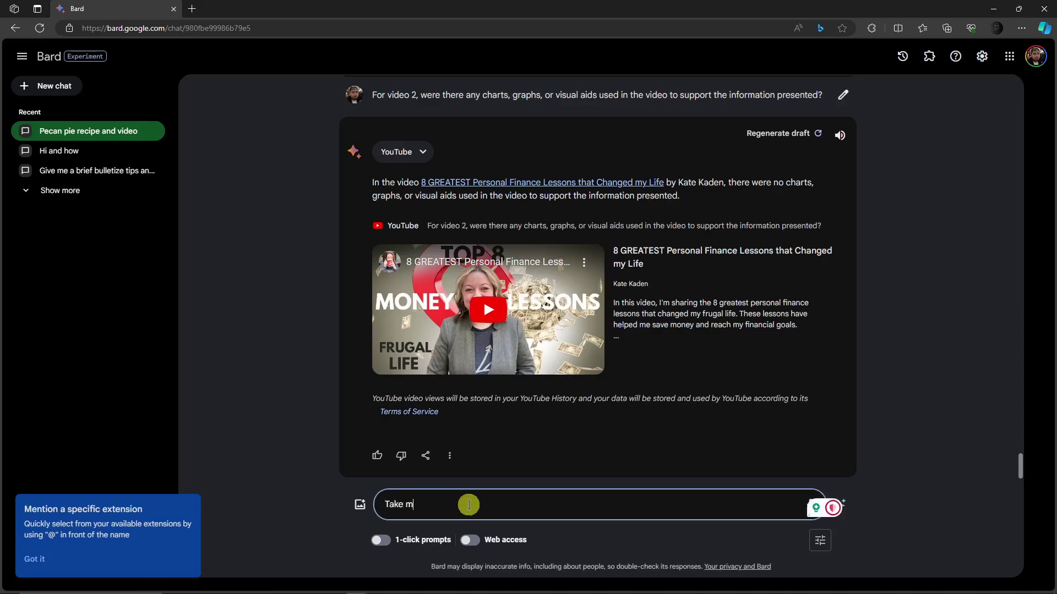
{"action": "type", "text": "e to the fi"}
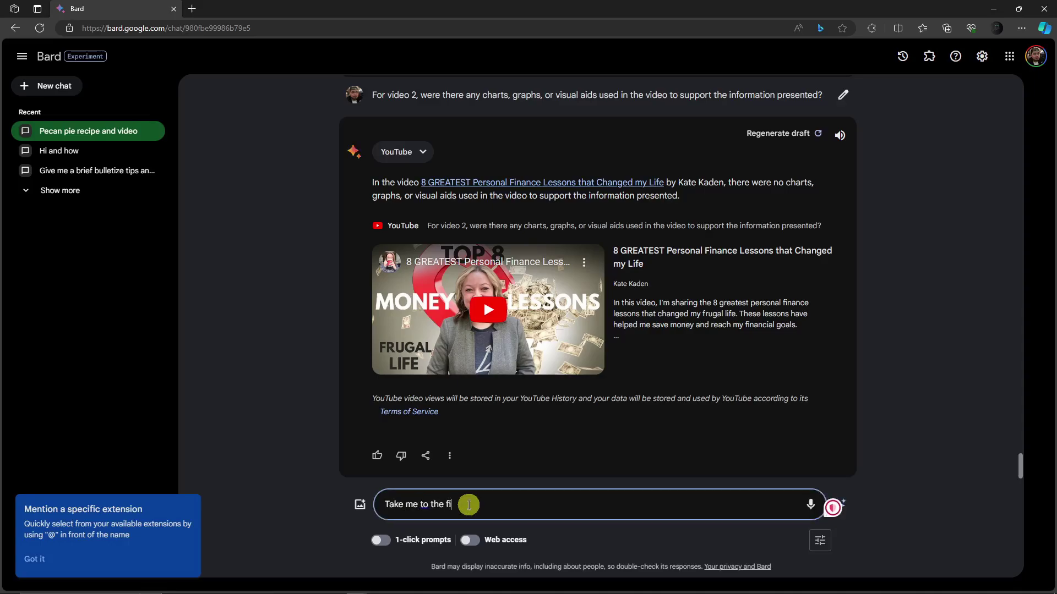
{"action": "type", "text": "rst "}
{"action": "type", "text": "timecod"}
{"action": "type", "text": "e of the firs"}
{"action": "type", "text": "t gr"}
{"action": "type", "text": "a"}
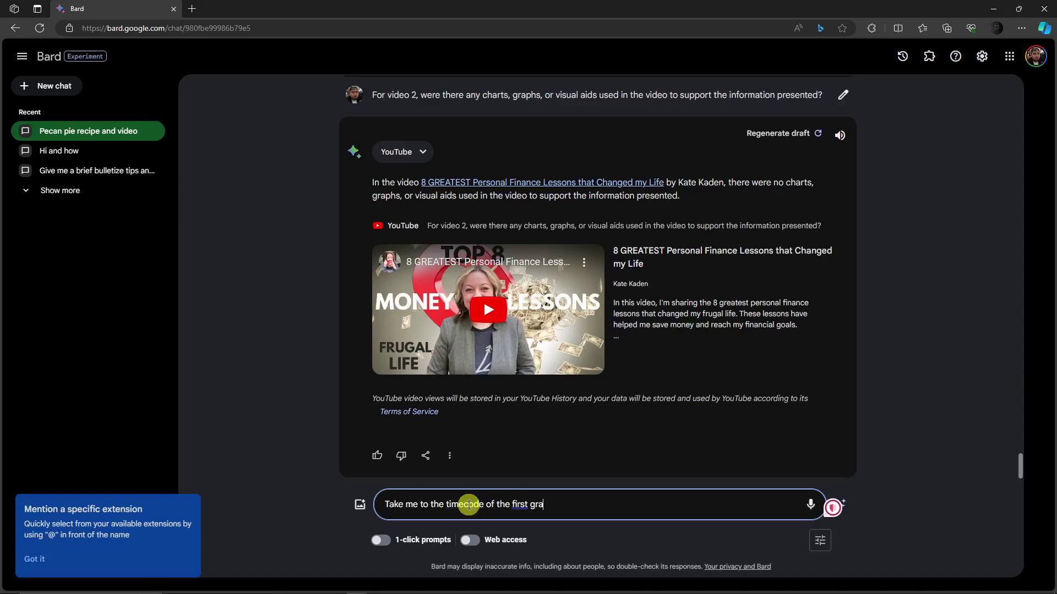
{"action": "type", "text": "phic"}
{"action": "key", "text": "Return"}
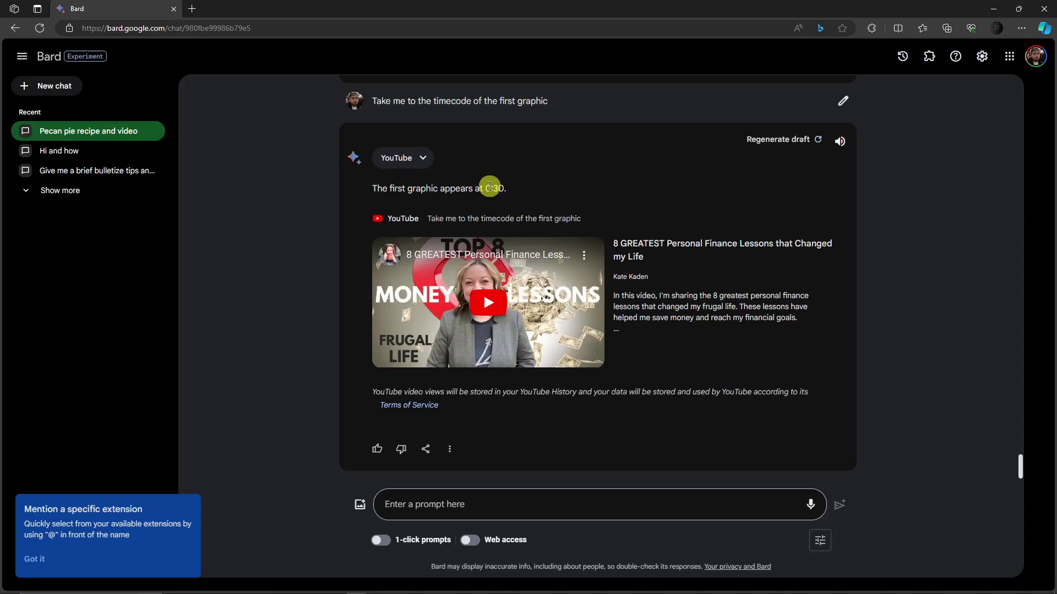
{"action": "double_click", "coordinate": [503, 187]}
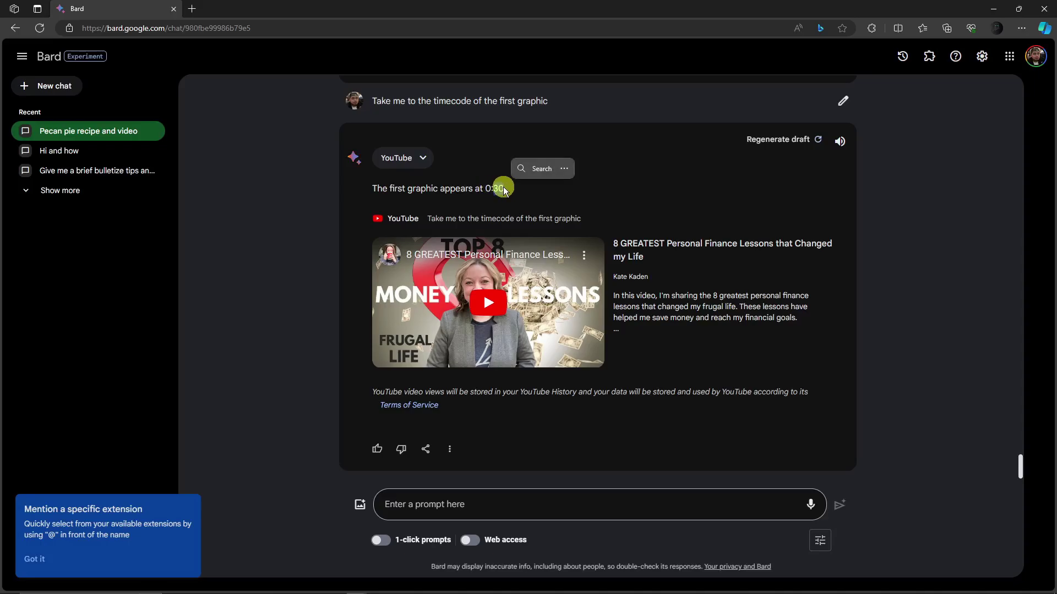
{"action": "left_click", "coordinate": [495, 185]}
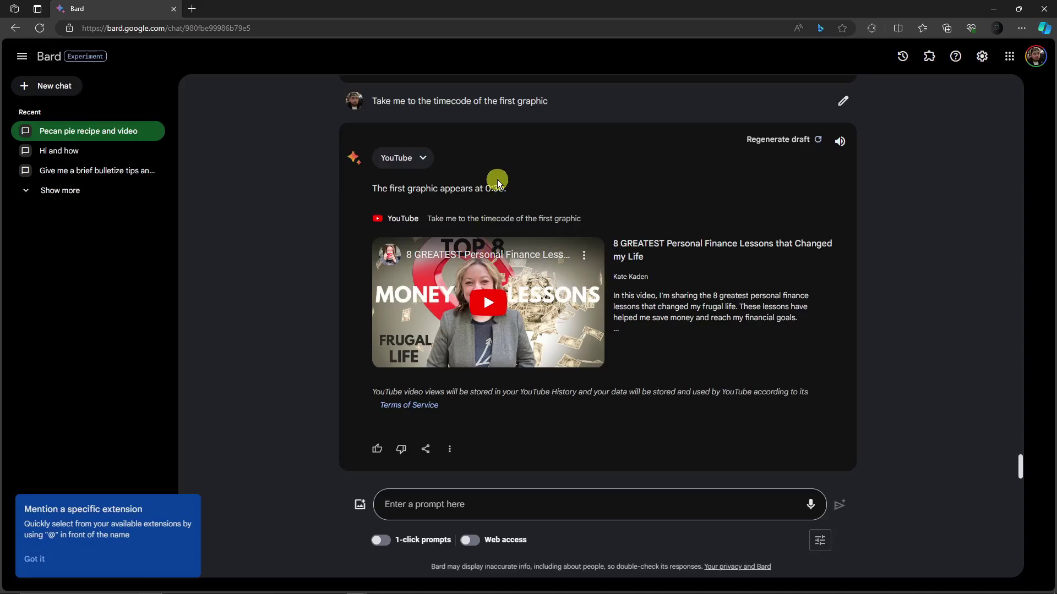
- Ask Bard whether the video seems to address a specific target audience
{"action": "left_click", "coordinate": [515, 507]}
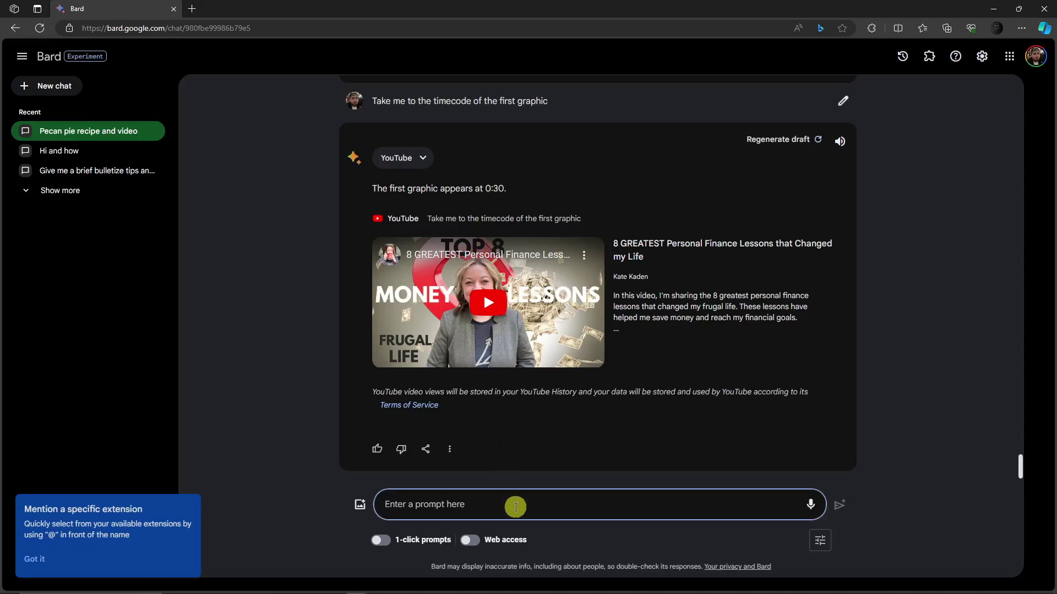
{"action": "type", "text": "Is there a "}
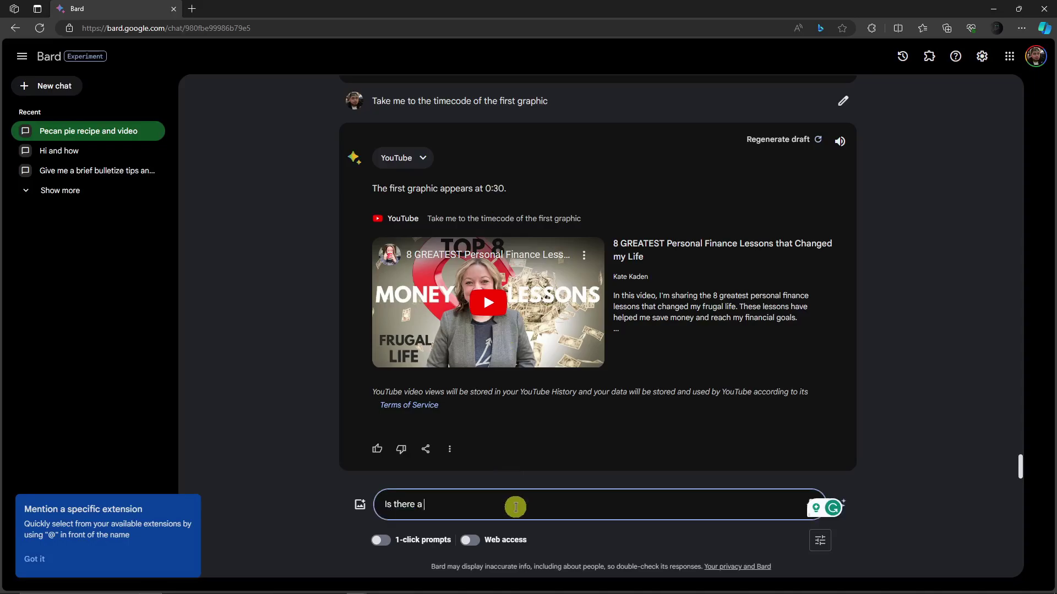
{"action": "type", "text": "specific targ"}
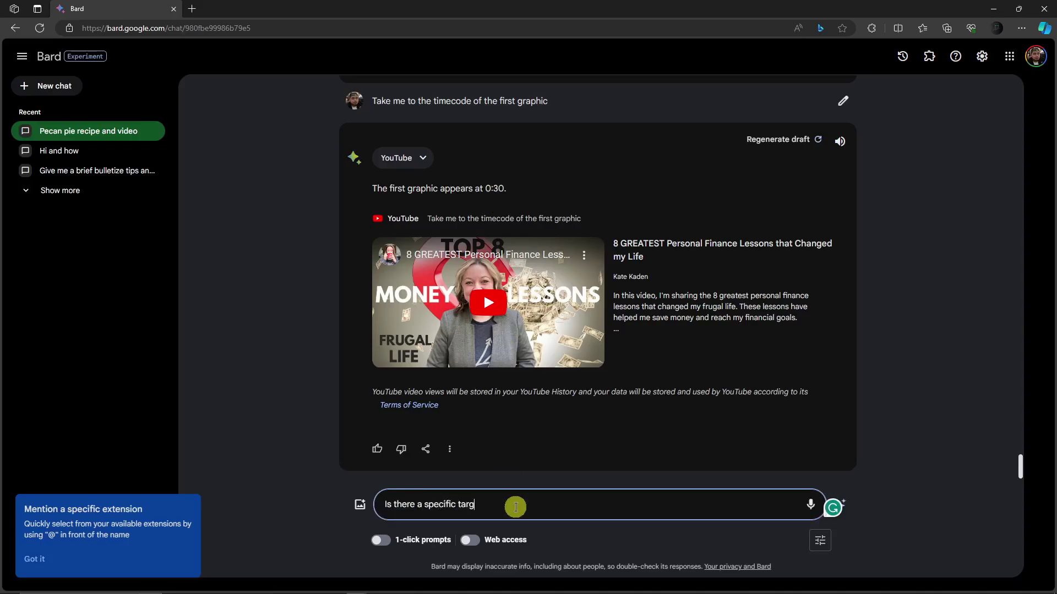
{"action": "type", "text": "et audience that the video seem "}
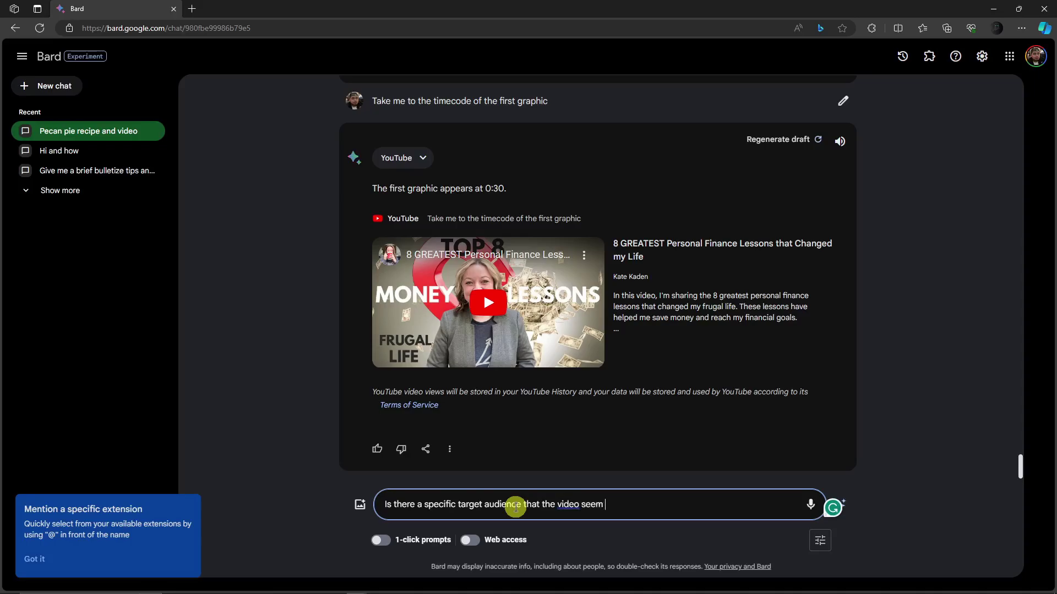
{"action": "type", "text": "to be addressing"}
{"action": "key", "text": "Return"}
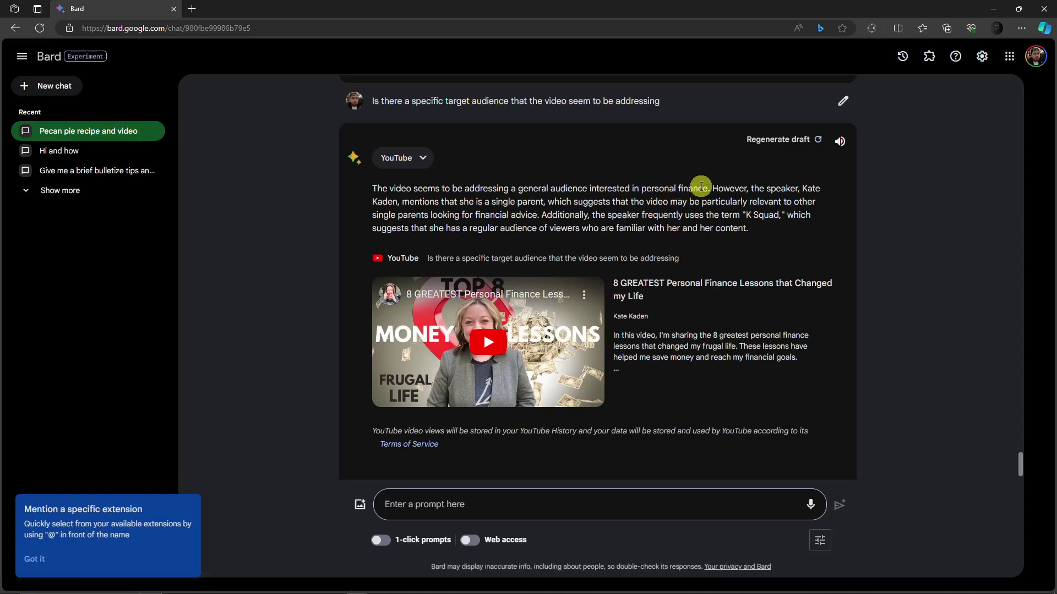
- Ask Bard whether the video drew viewer comments and what the common reactions were, then read the reply
{"action": "left_click", "coordinate": [502, 499]}
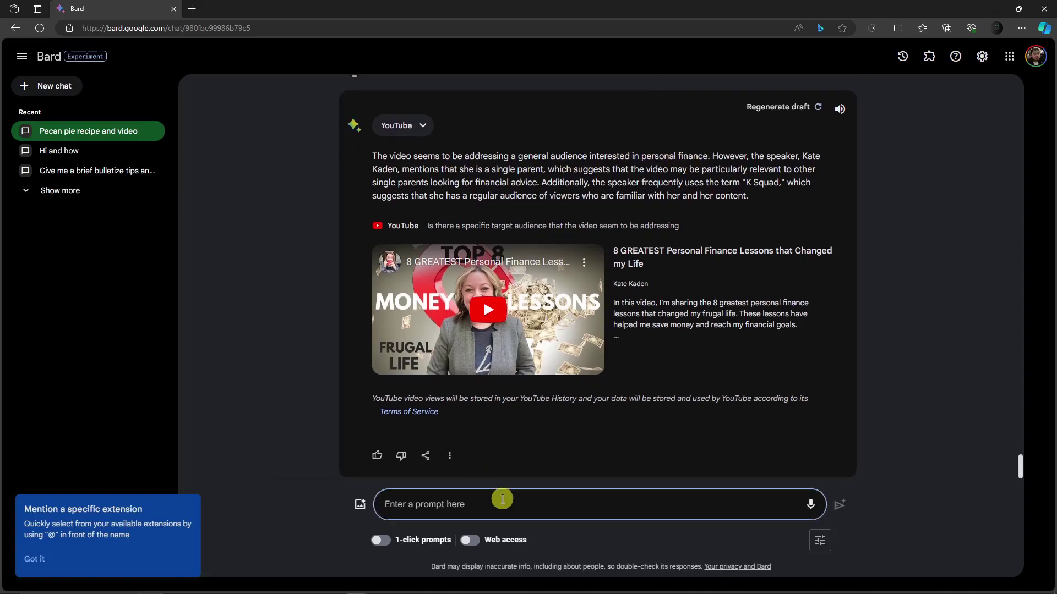
{"action": "type", "text": "Did the vide"}
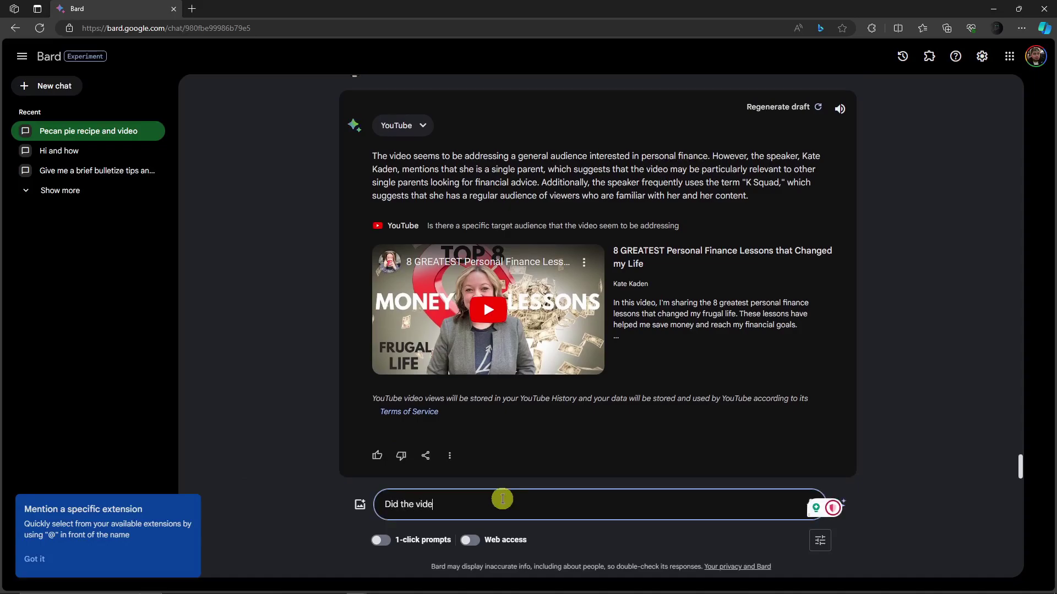
{"action": "type", "text": "o receive"}
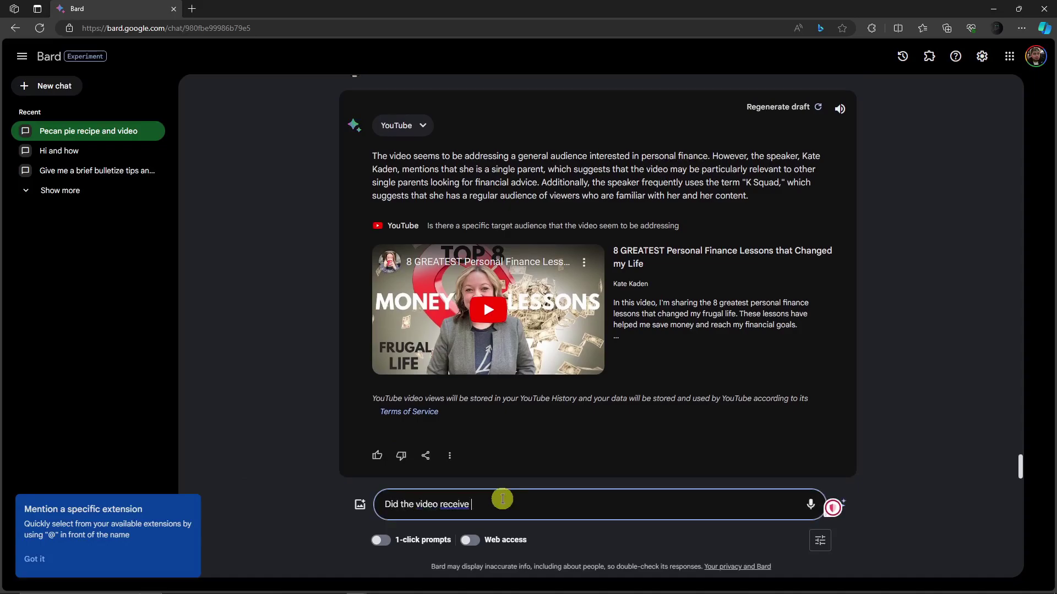
{"action": "type", "text": " any comments or eng"}
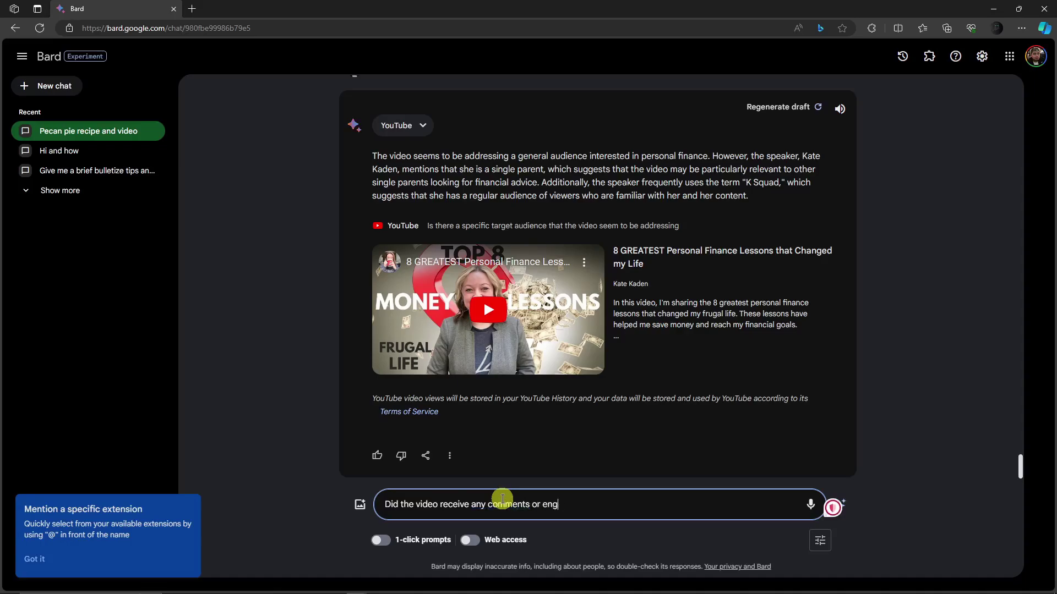
{"action": "type", "text": "agement from view"}
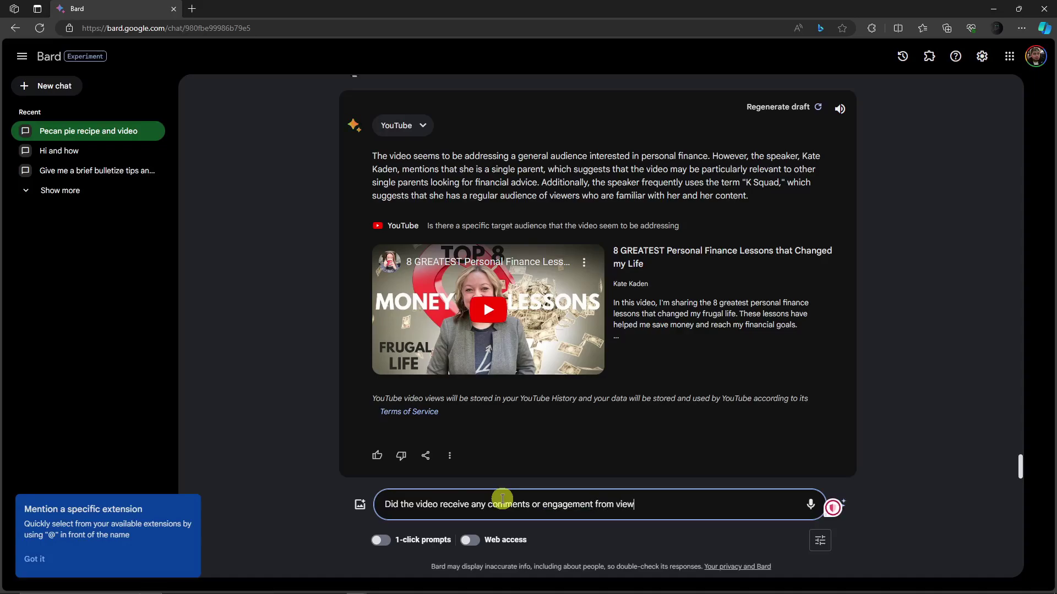
{"action": "type", "text": "ers, and what are some "}
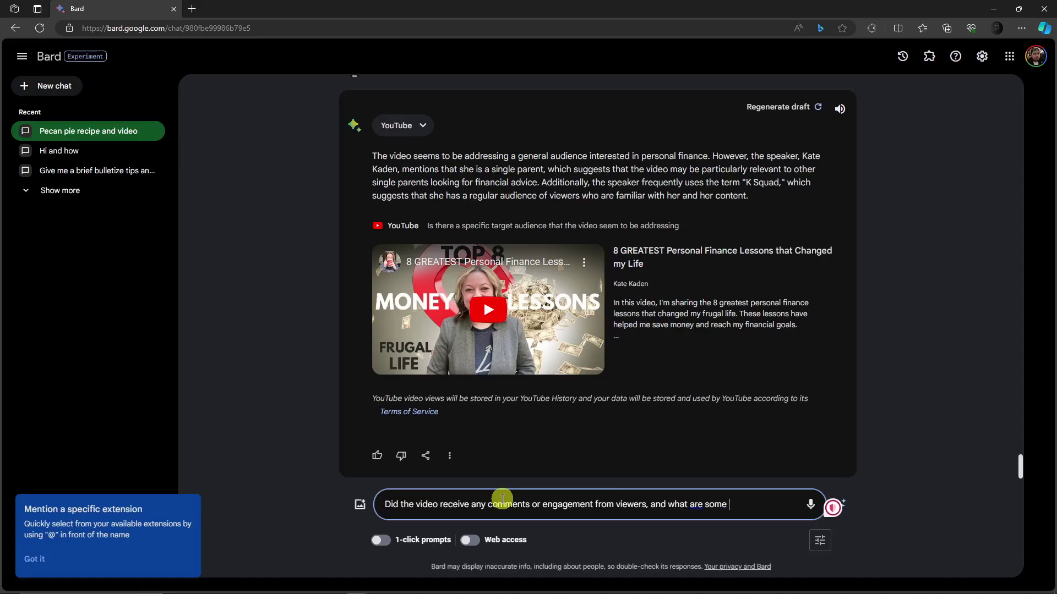
{"action": "type", "text": "common reactions?"}
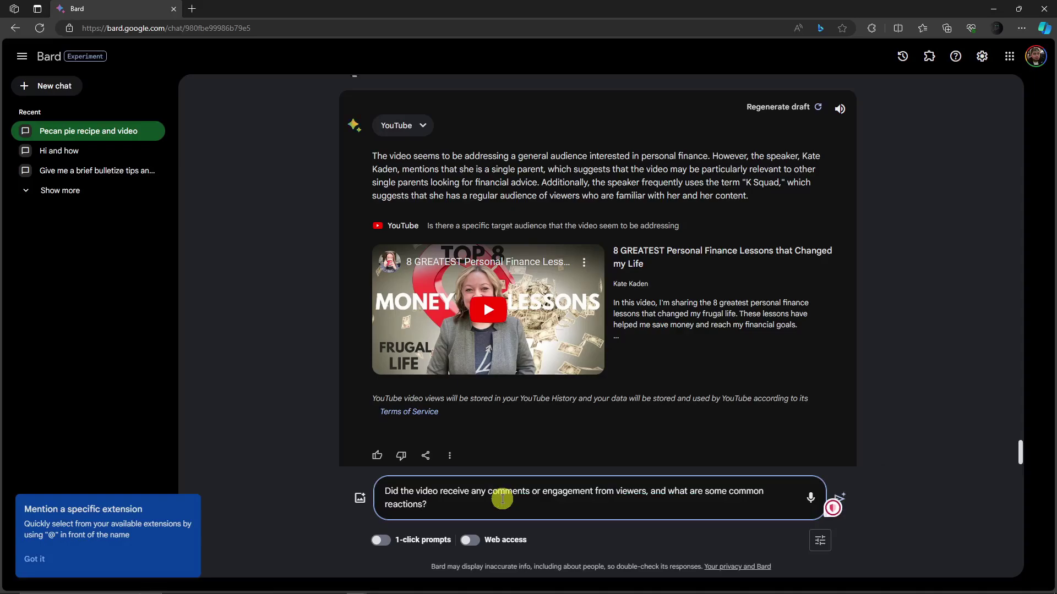
{"action": "key", "text": "Return"}
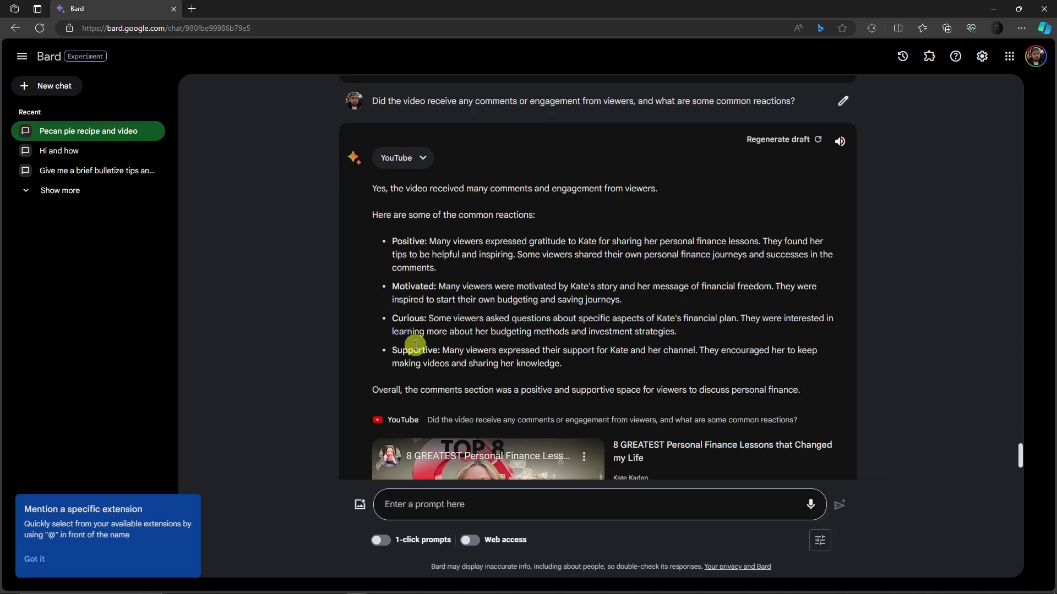
{"action": "scroll", "coordinate": [415, 346], "scroll_direction": "down", "scroll_amount": 4}
{"action": "scroll", "coordinate": [414, 347], "scroll_direction": "up", "scroll_amount": 6}
{"action": "scroll", "coordinate": [414, 346], "scroll_direction": "down", "scroll_amount": 1}
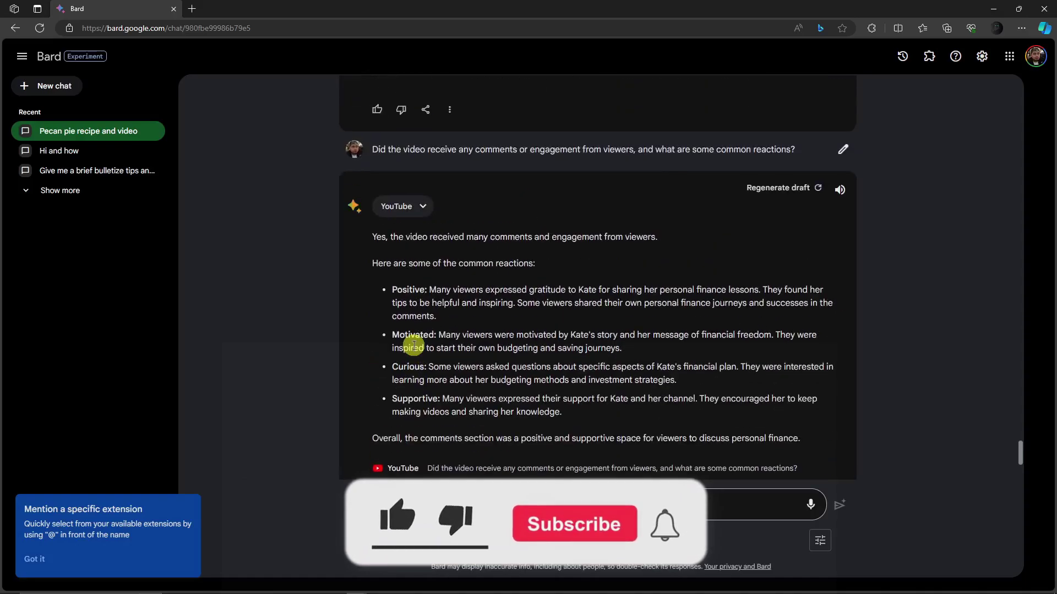
{"action": "scroll", "coordinate": [414, 345], "scroll_direction": "down", "scroll_amount": 4}
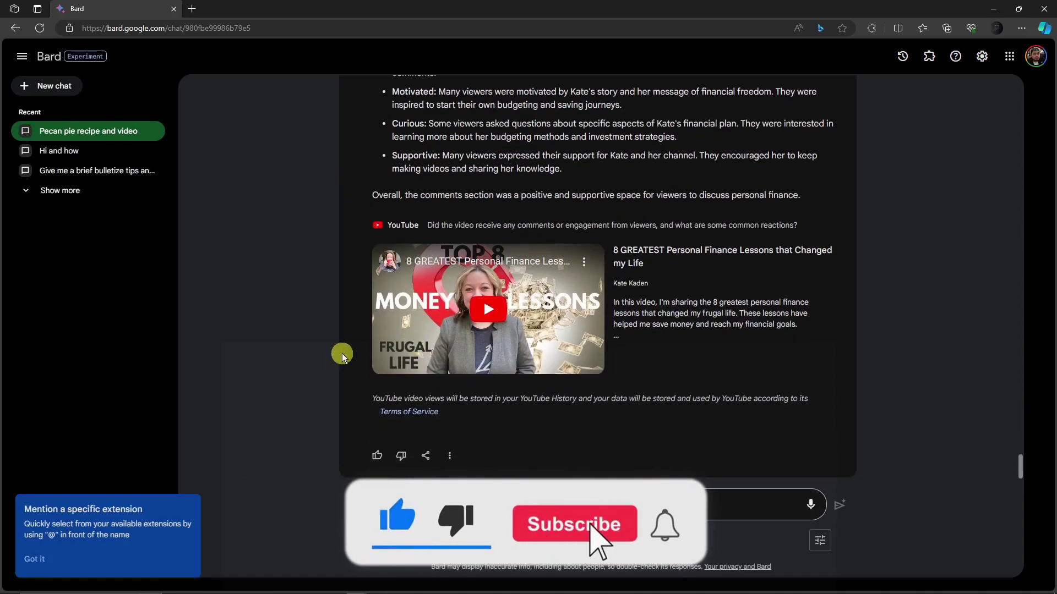
{"action": "scroll", "coordinate": [343, 350], "scroll_direction": "up", "scroll_amount": 2}
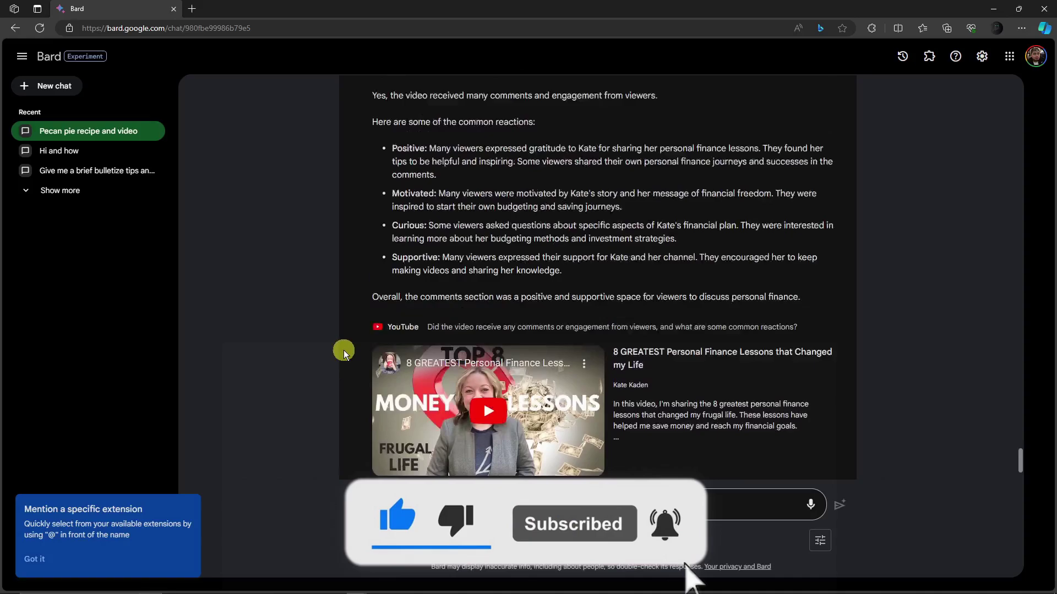
{"action": "scroll", "coordinate": [344, 350], "scroll_direction": "up", "scroll_amount": 3}
{"action": "scroll", "coordinate": [343, 350], "scroll_direction": "down", "scroll_amount": 4}
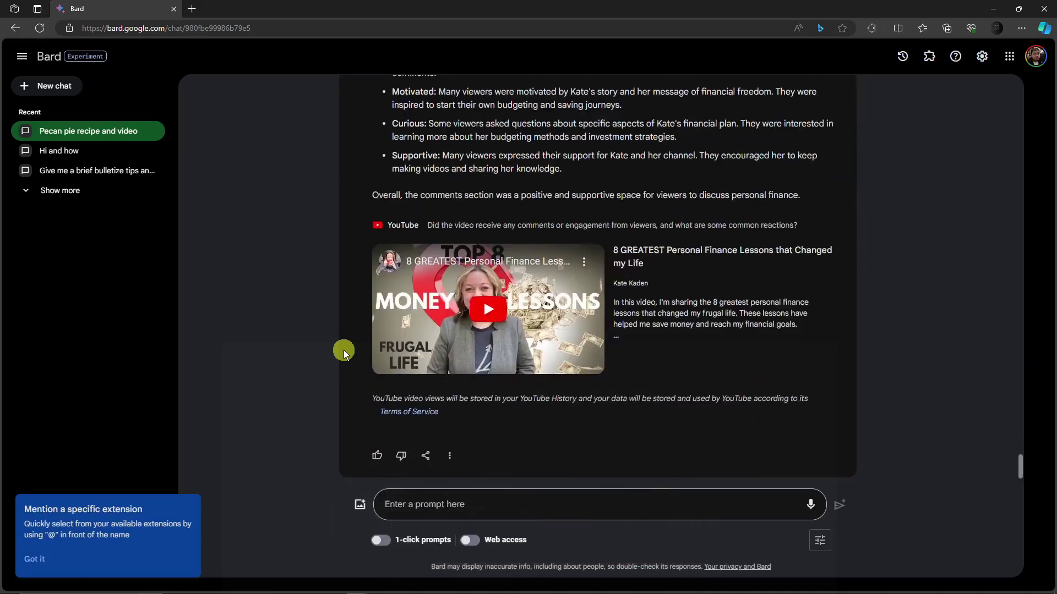